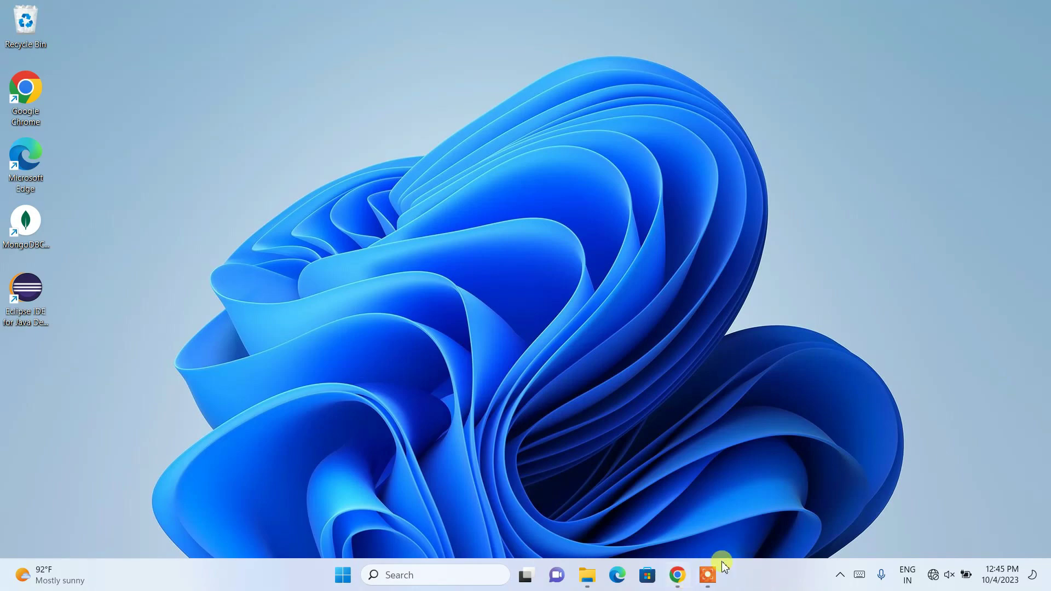
- Launch Google Chrome from the taskbar to a blank New Tab page
click(679, 585)
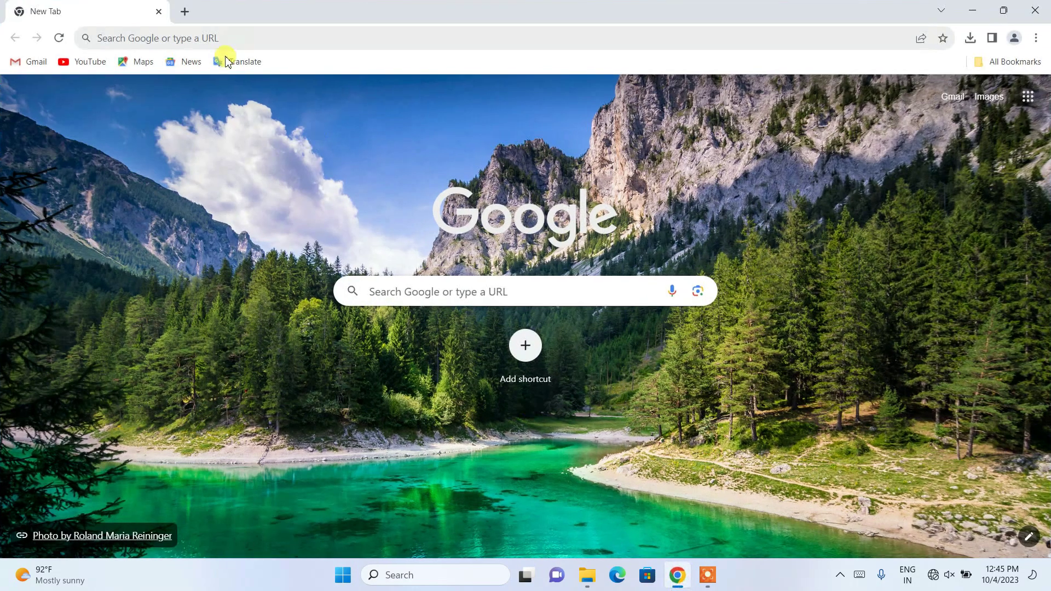
- Search Google for 'python download' from the address bar suggestions
click(204, 39)
text(pythp)
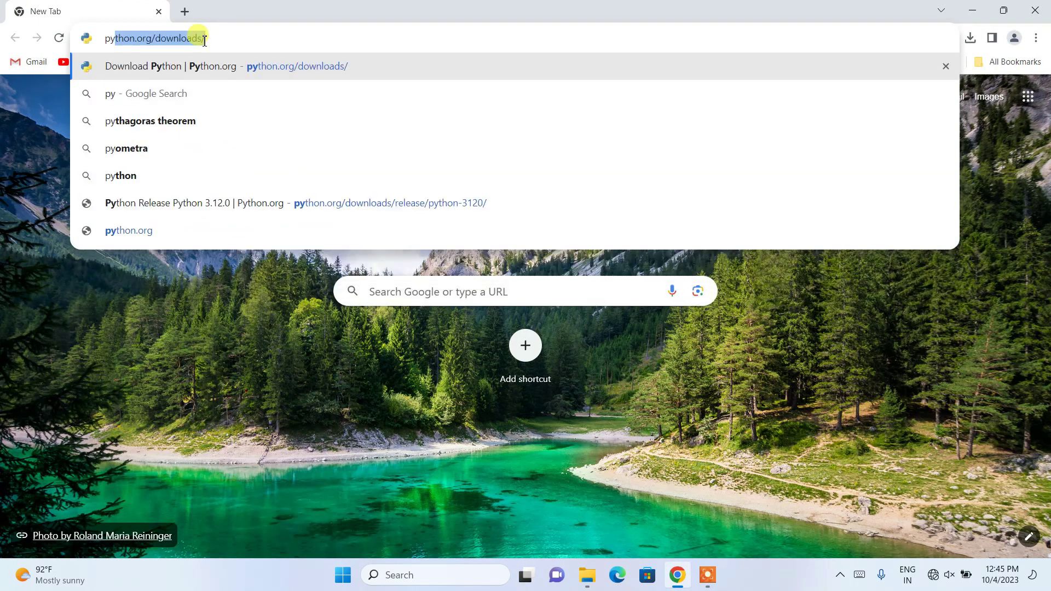
key(Down)
key(Down)
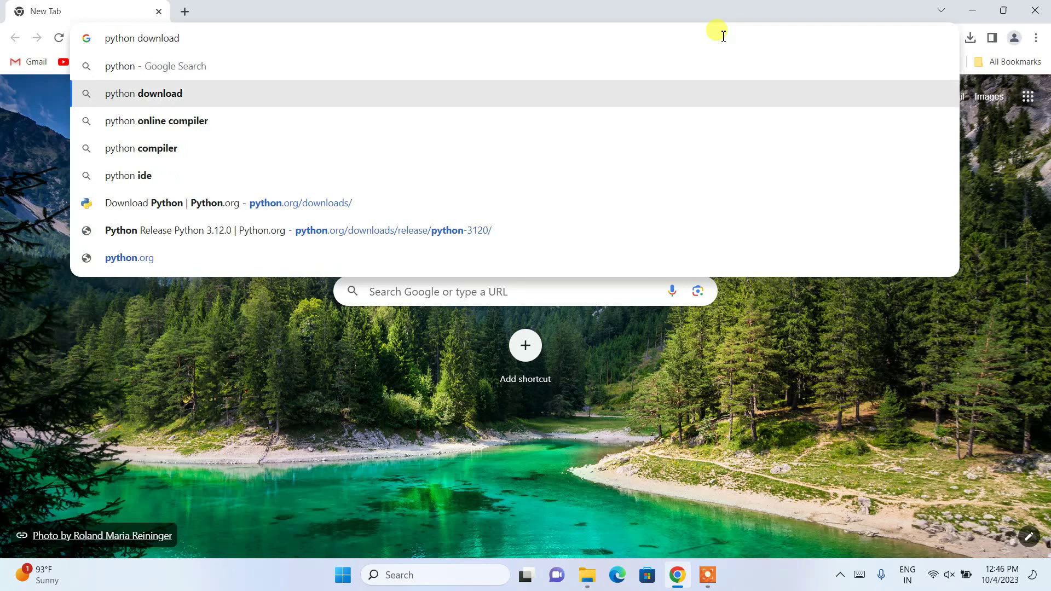
key(Return)
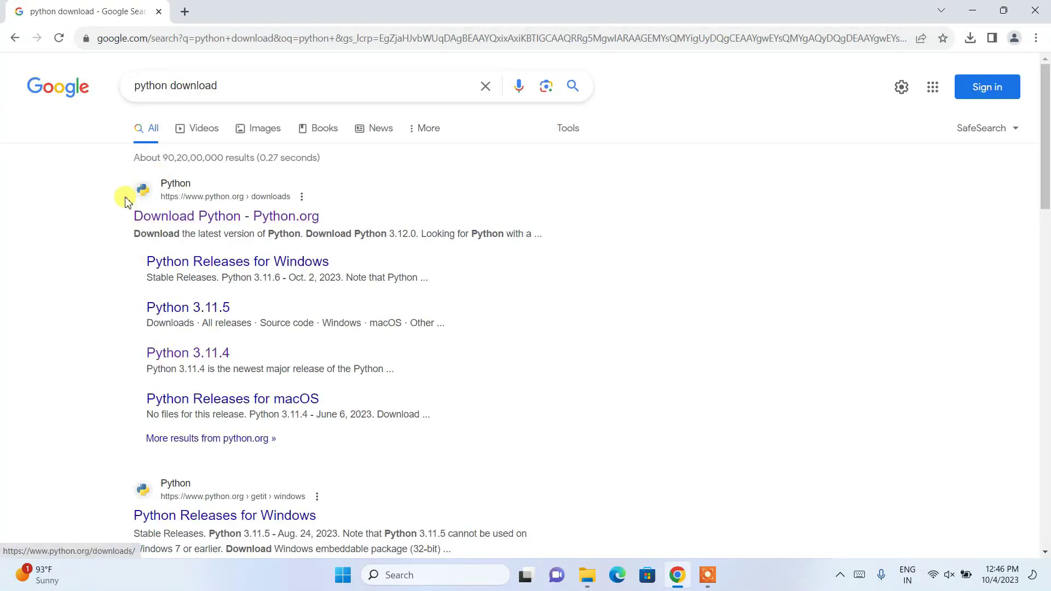
- Open python.org's Download Python page and scroll to the specific releases table showing 3.11
click(263, 211)
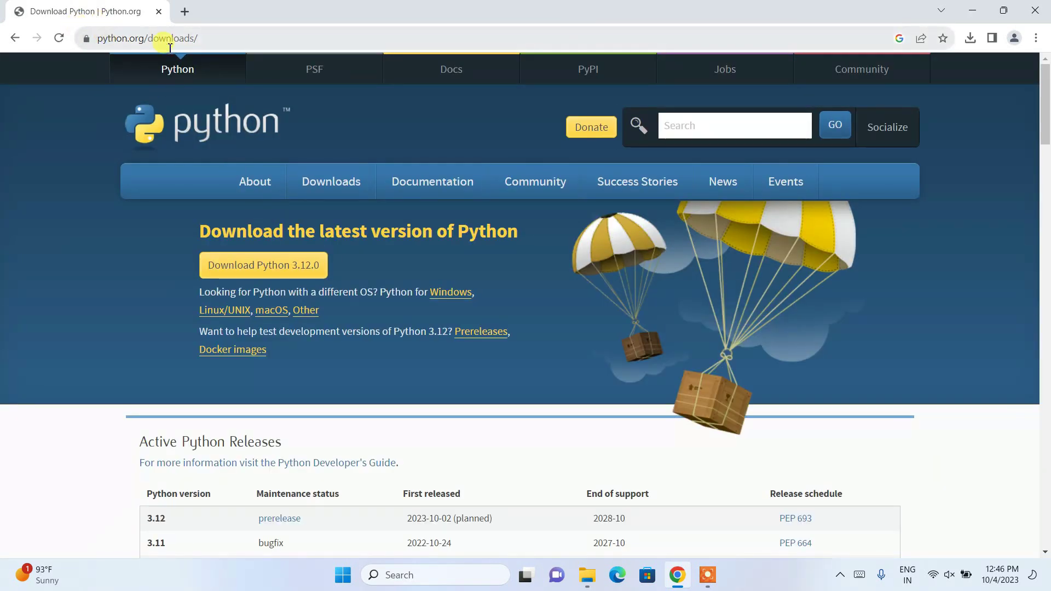
click(204, 34)
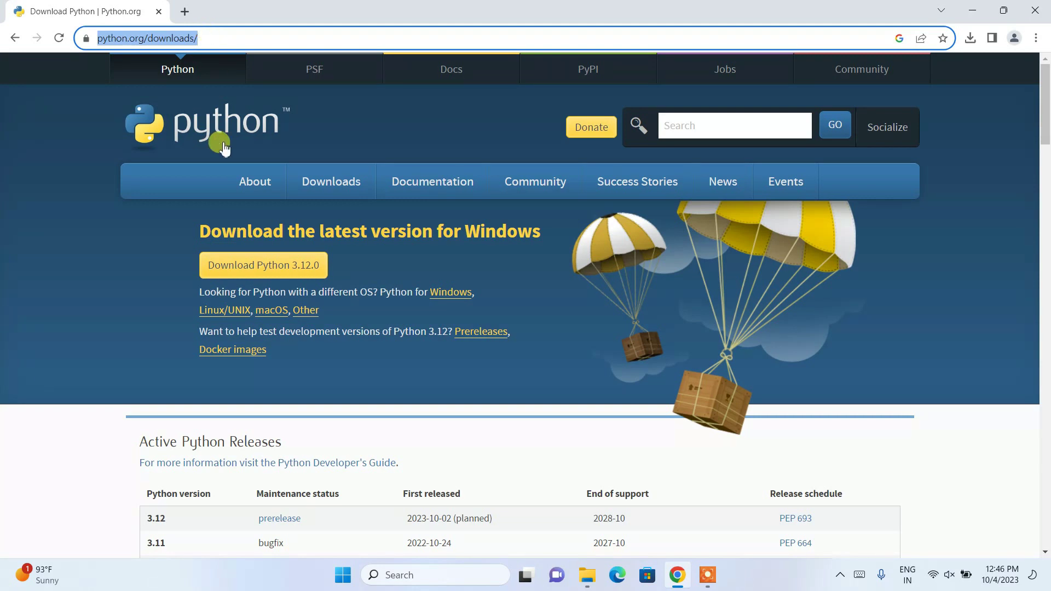
click(42, 219)
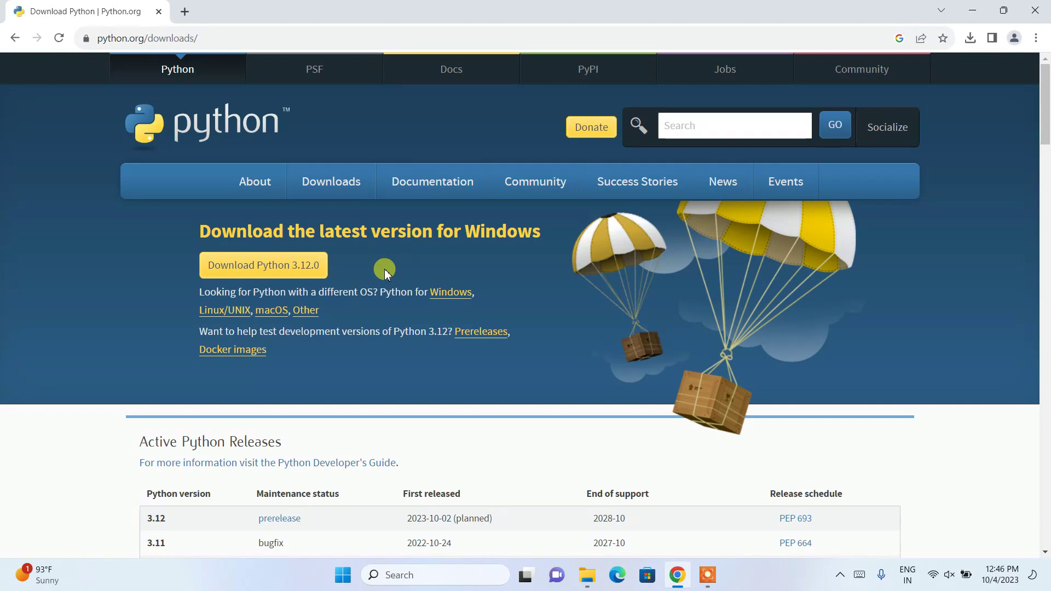
scroll(369, 251, down, 2)
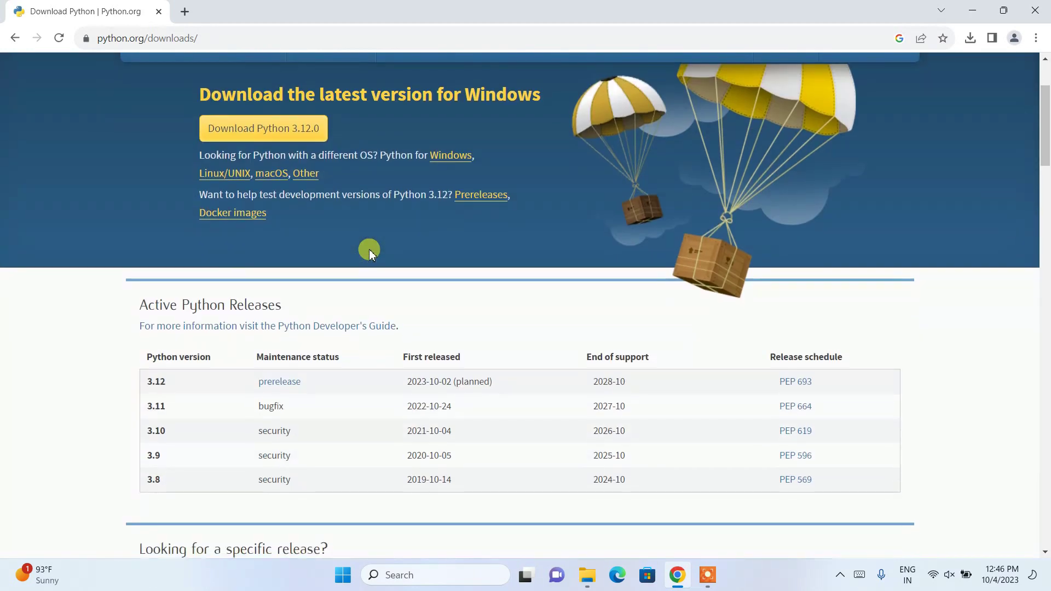
scroll(361, 205, down, 1)
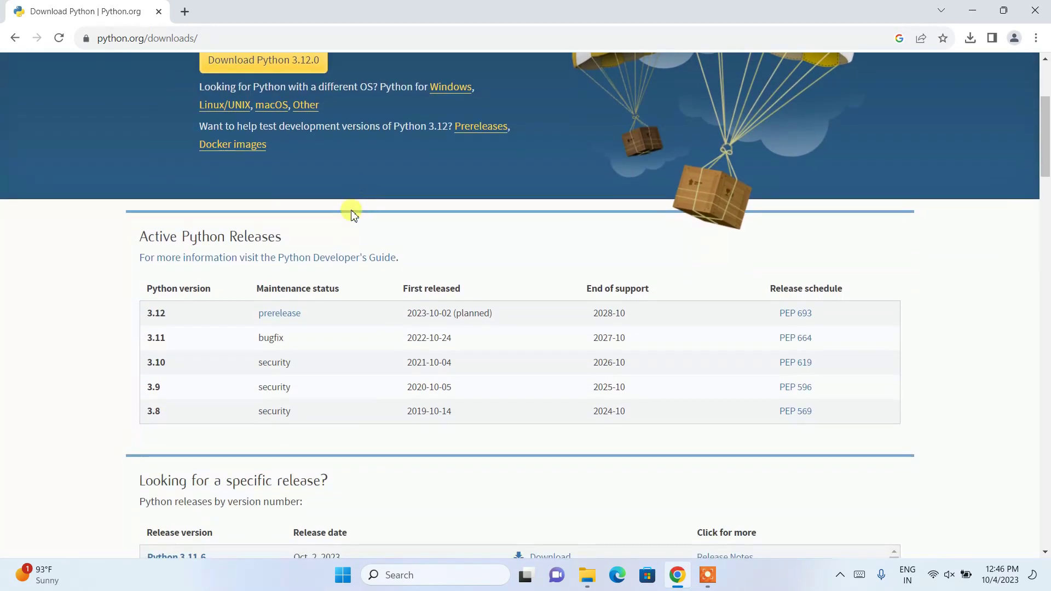
double_click(159, 338)
click(168, 339)
scroll(168, 339, down, 5)
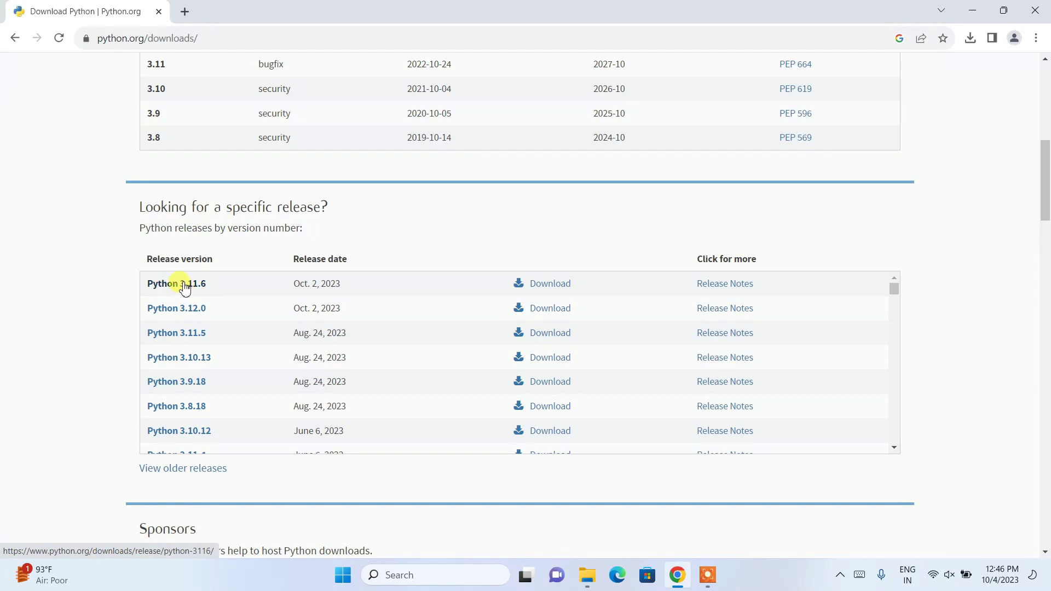
- Open the Python 3.11.6 release page and view its Files table with the Recommended installer
click(567, 284)
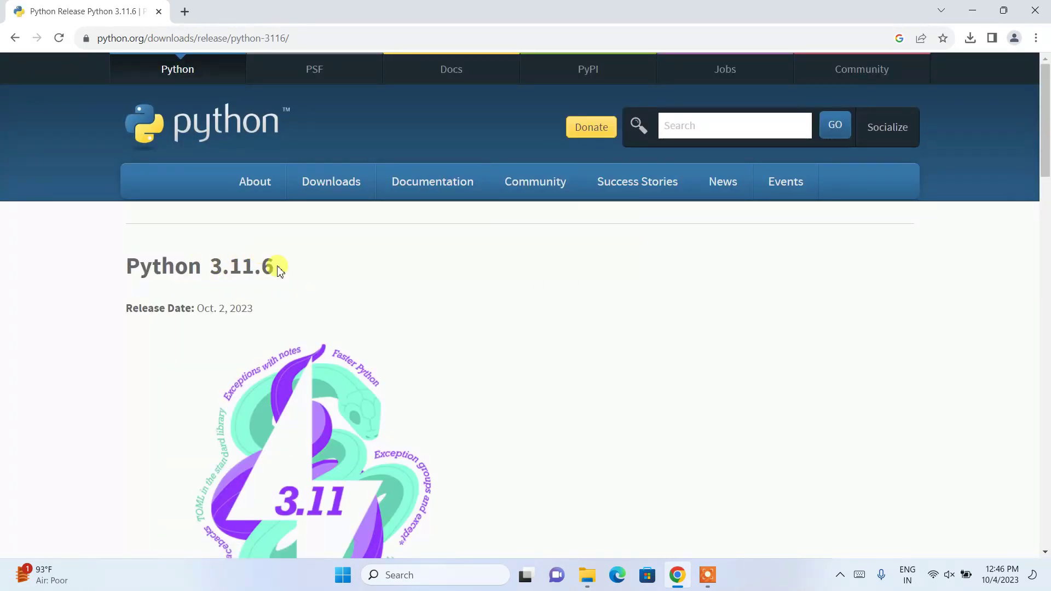
scroll(376, 340, down, 12)
scroll(376, 340, down, 15)
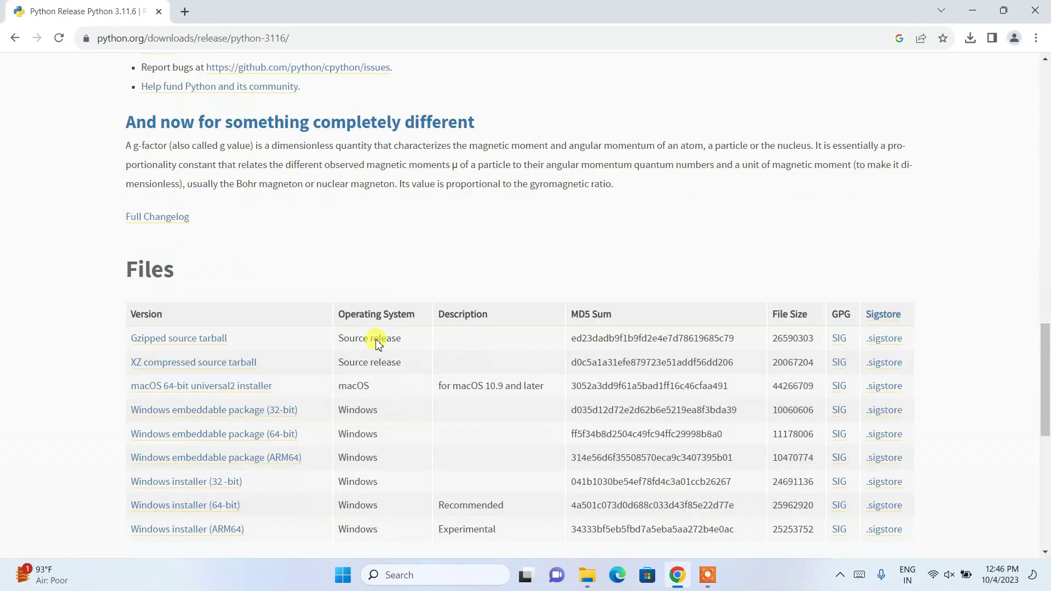
scroll(376, 340, up, 5)
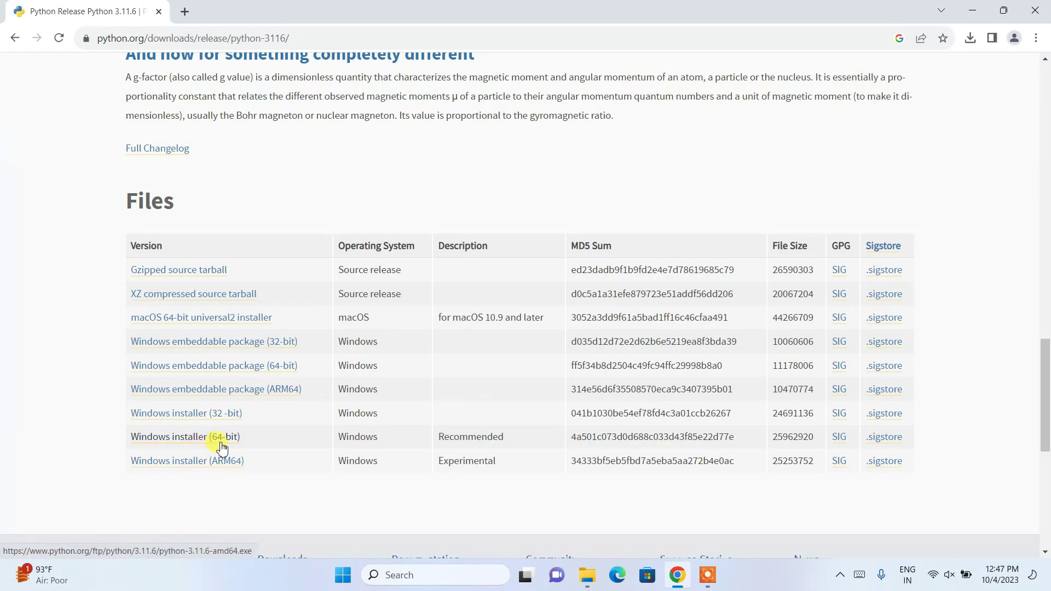
double_click(446, 436)
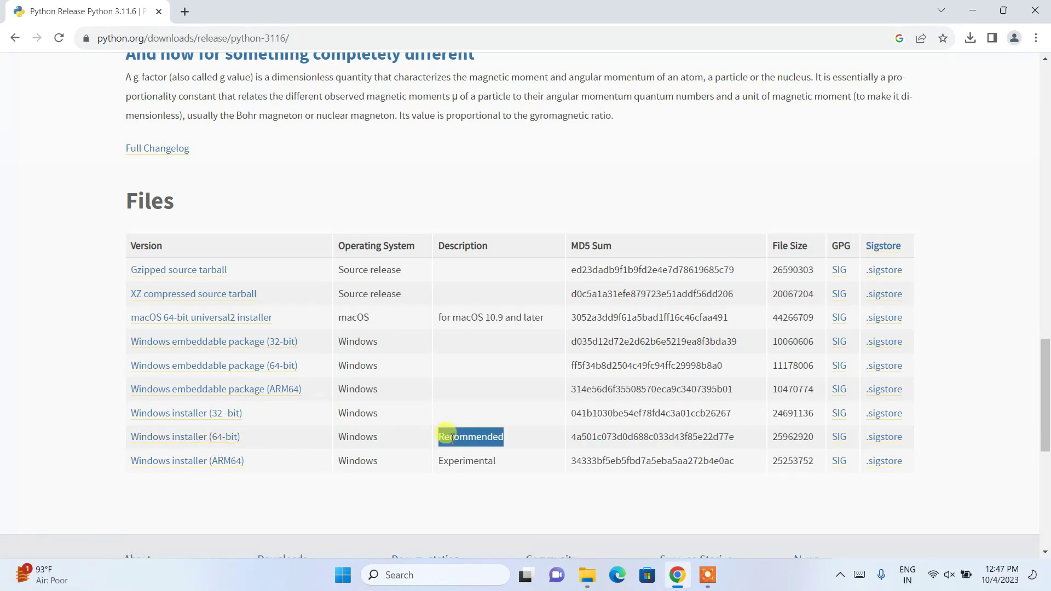
click(438, 436)
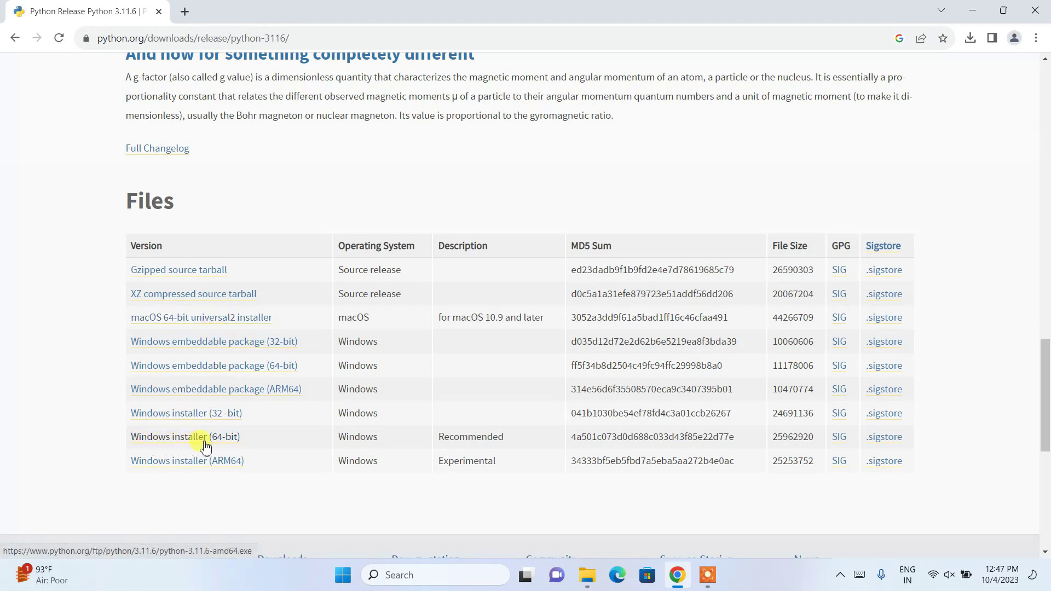
- Start downloading the Windows installer (64-bit), then cancel it in the downloads list
click(175, 446)
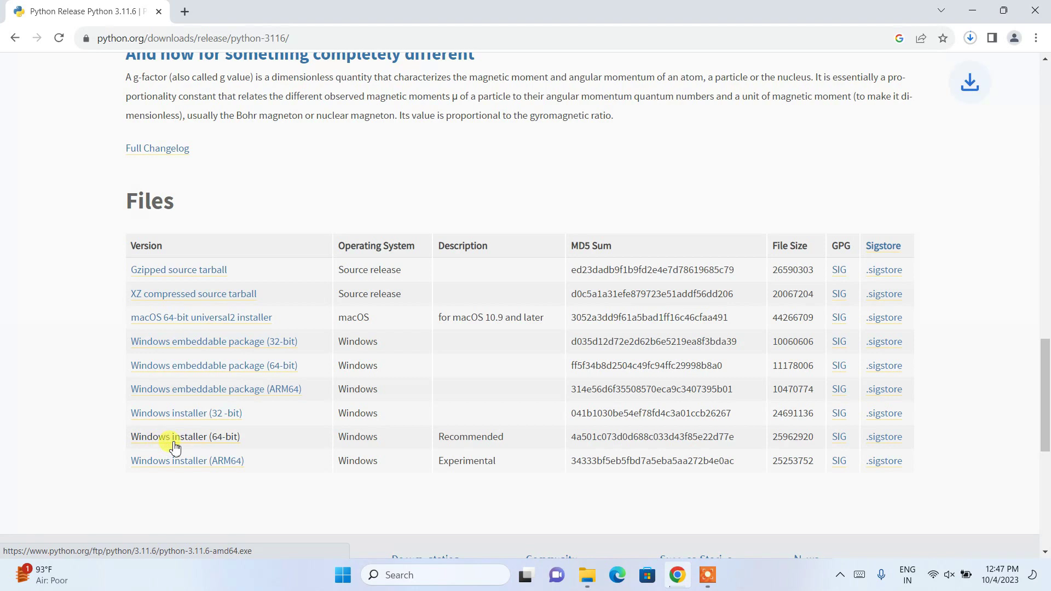
click(971, 38)
mouse_move(930, 104)
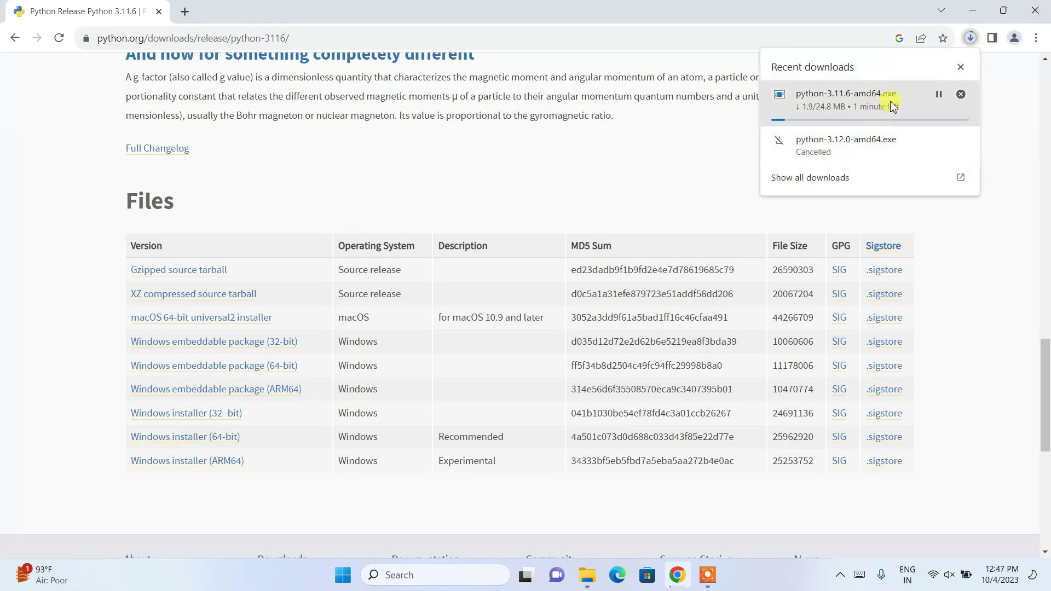
click(961, 96)
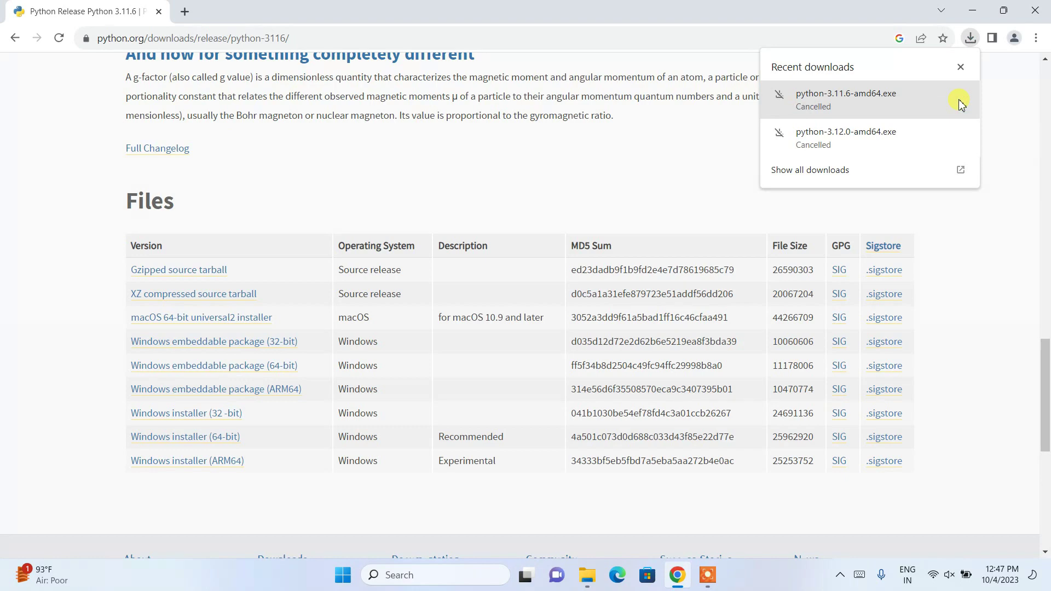
click(1002, 85)
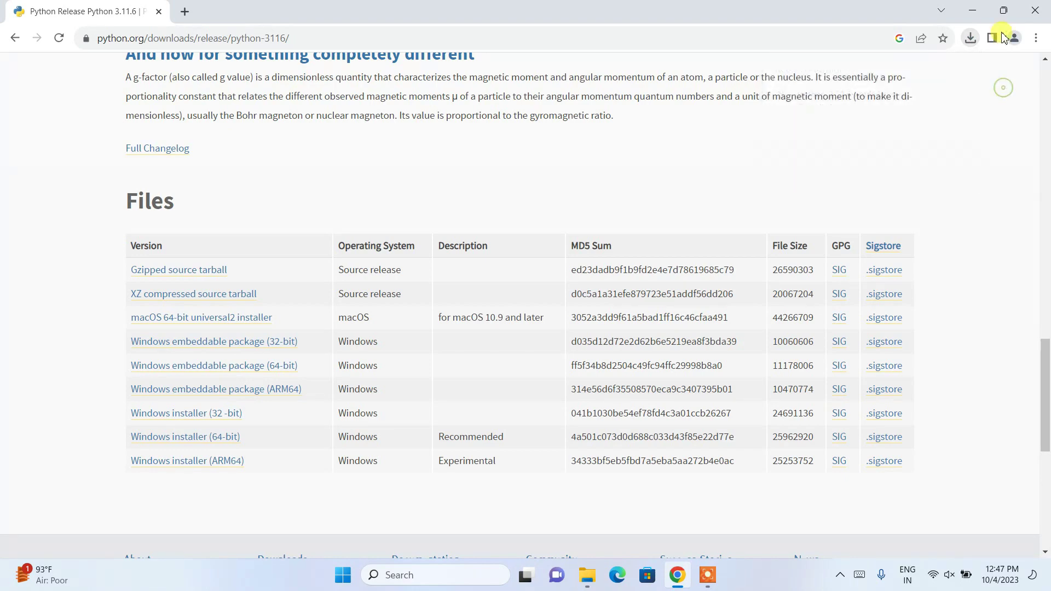
- Minimize Chrome and run python-3.11.6-amd64.exe from File Explorer's Downloads\Software folder
click(976, 12)
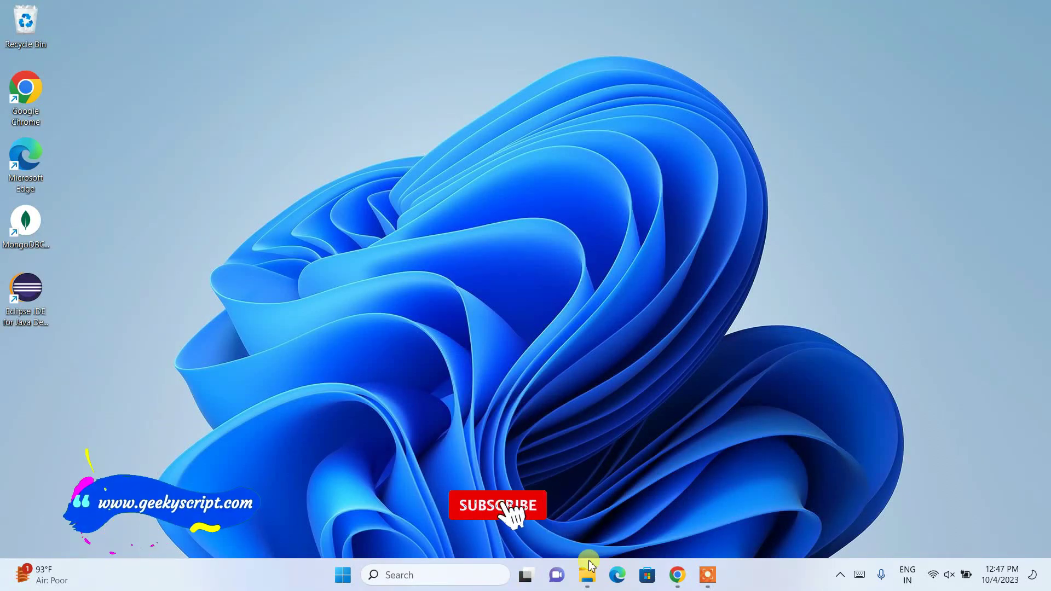
click(588, 584)
click(188, 124)
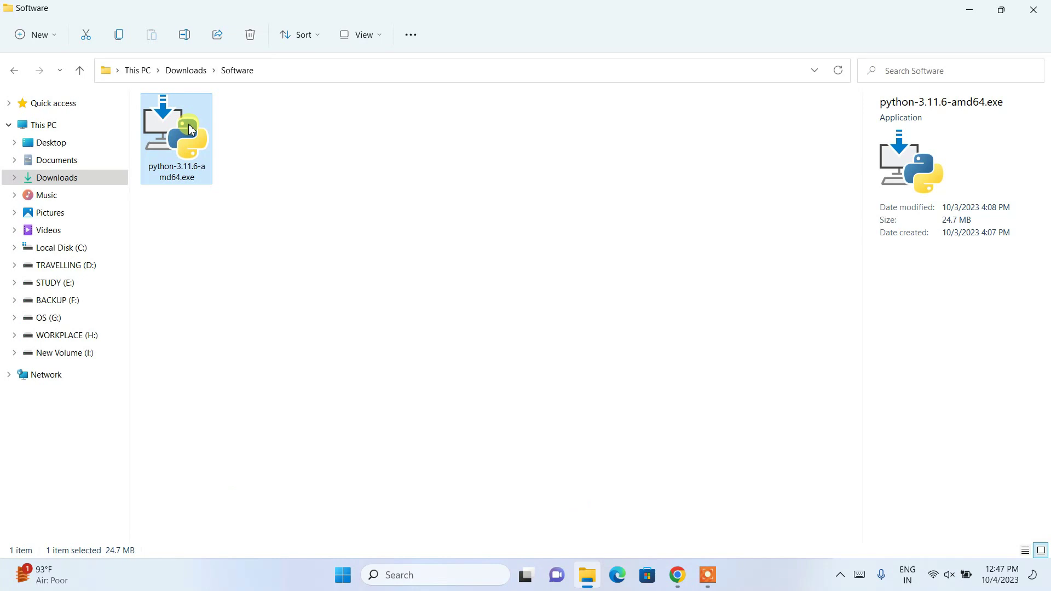
double_click(188, 124)
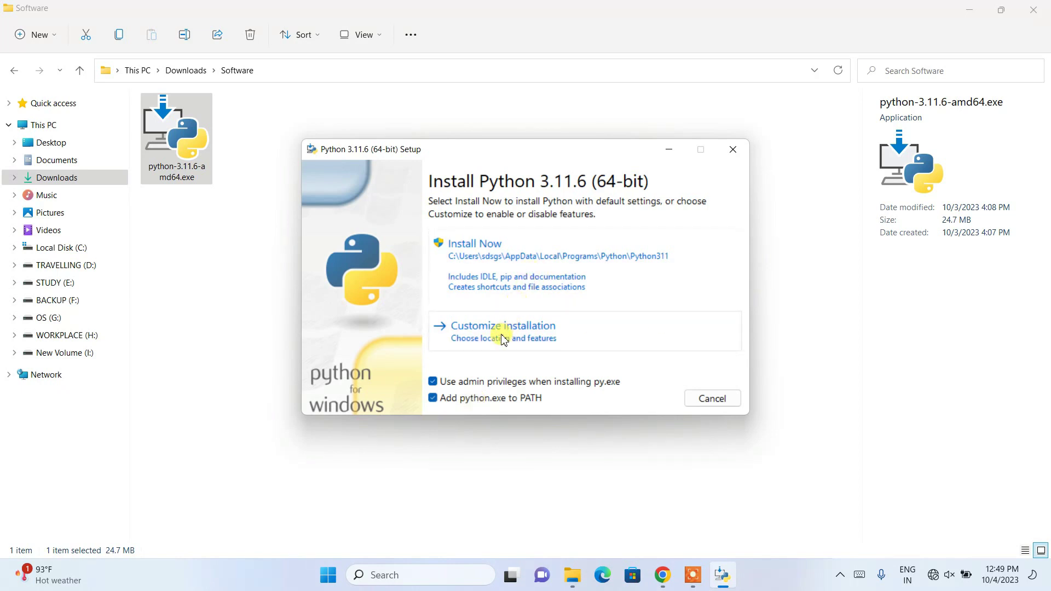
- Customize the install for all users into C:\Program Files\Python311 and begin installing
click(491, 336)
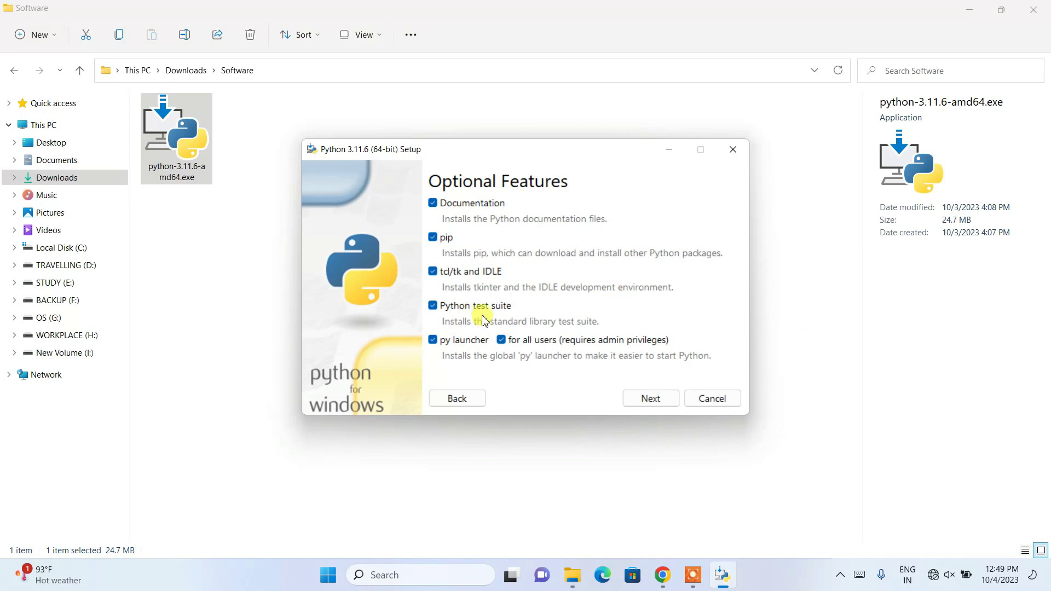
click(649, 400)
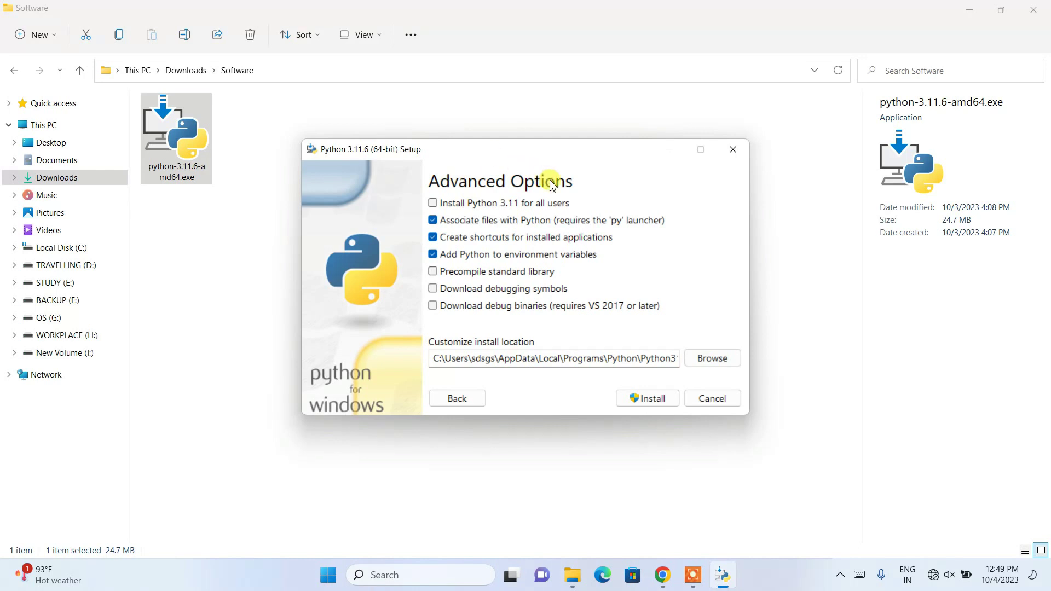
click(453, 209)
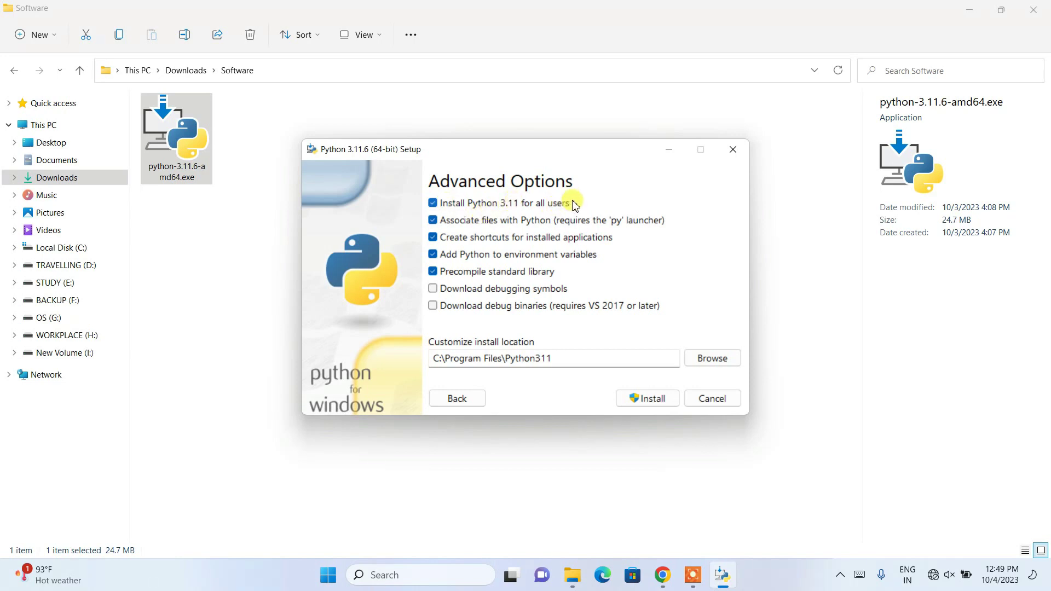
click(448, 357)
drag(448, 355, 585, 348)
click(580, 353)
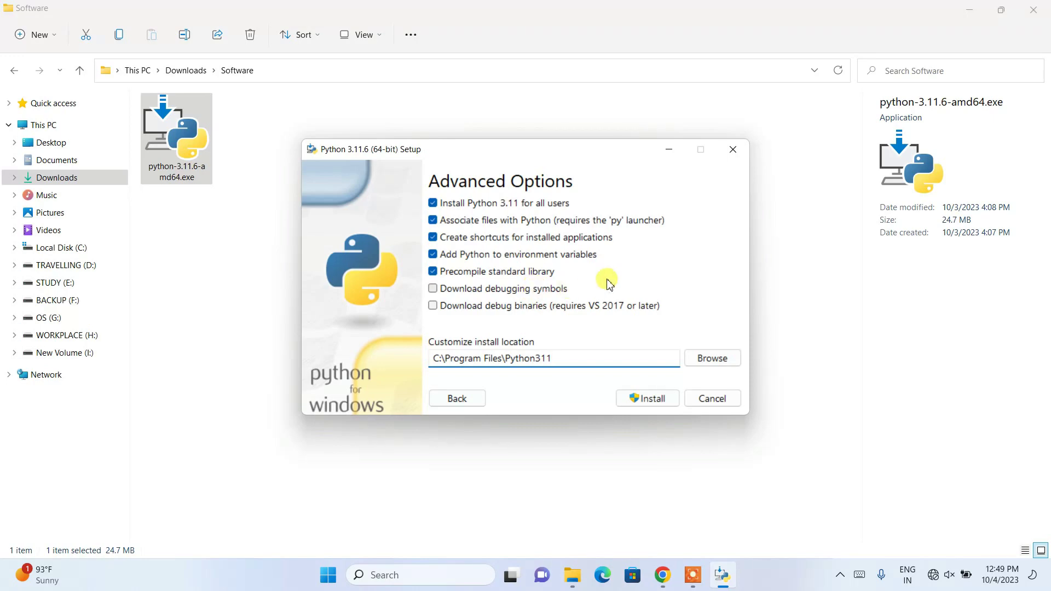
click(647, 397)
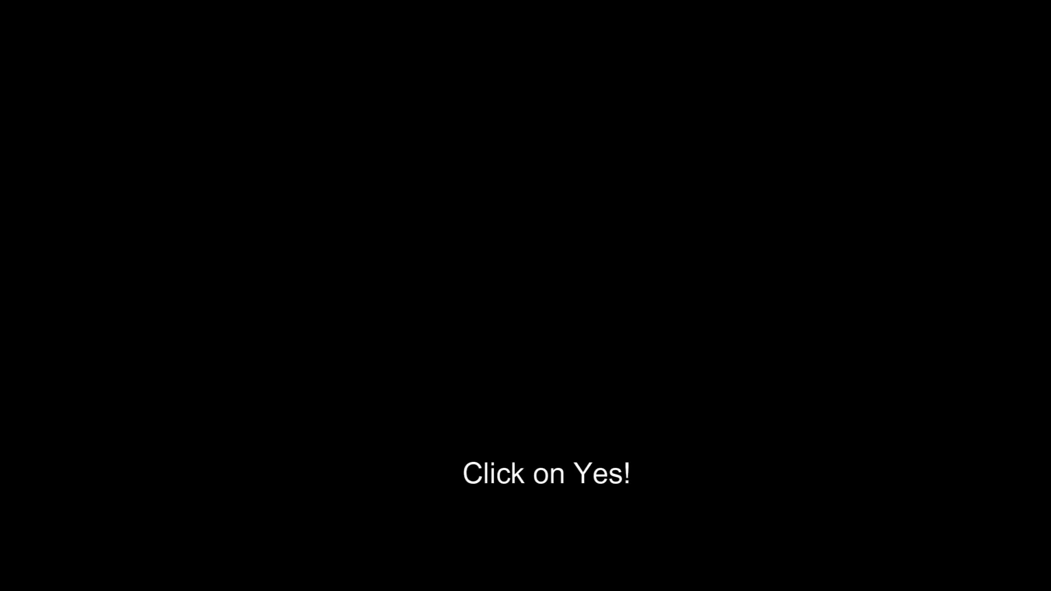
- Approve the UAC prompt and close the installer once setup reports success
click(500, 403)
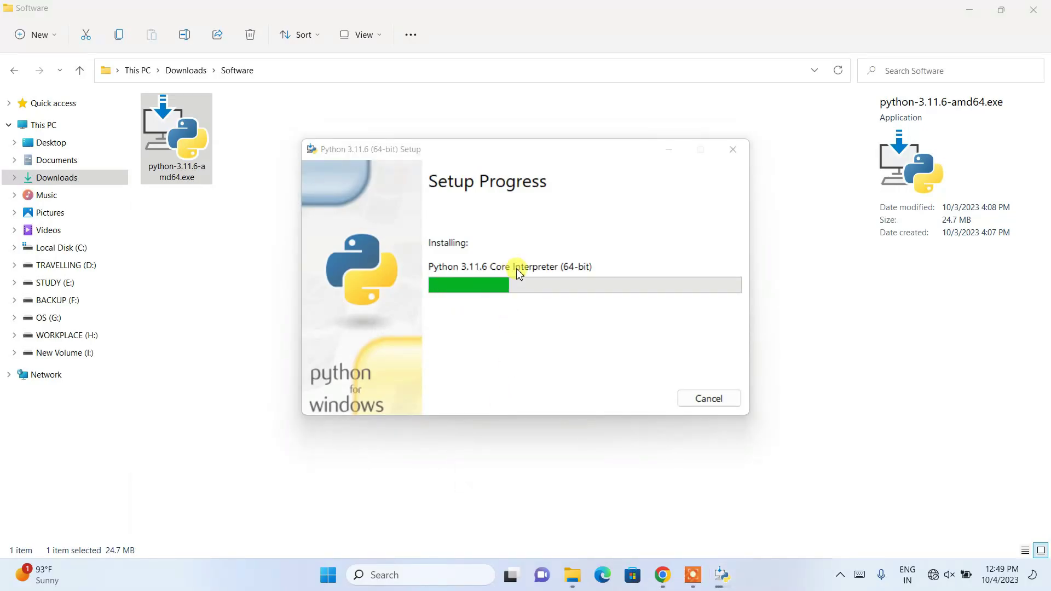
click(975, 10)
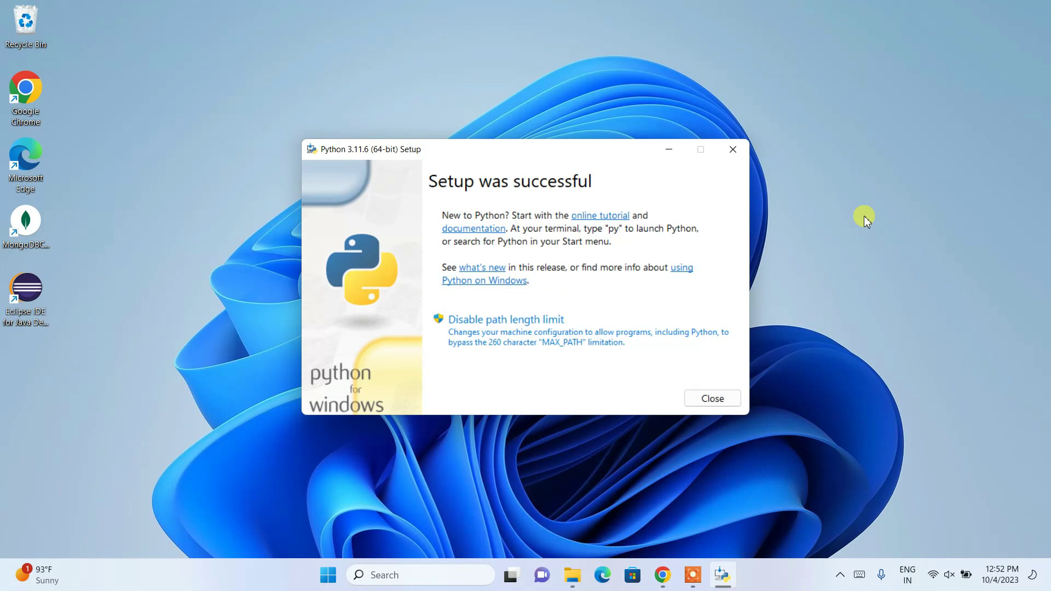
click(731, 399)
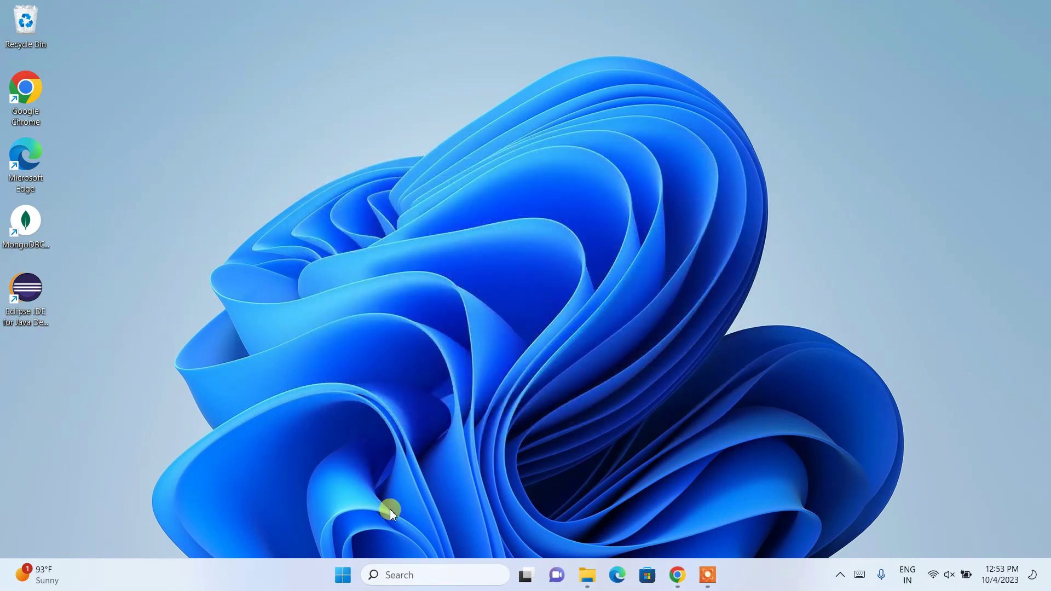
click(390, 575)
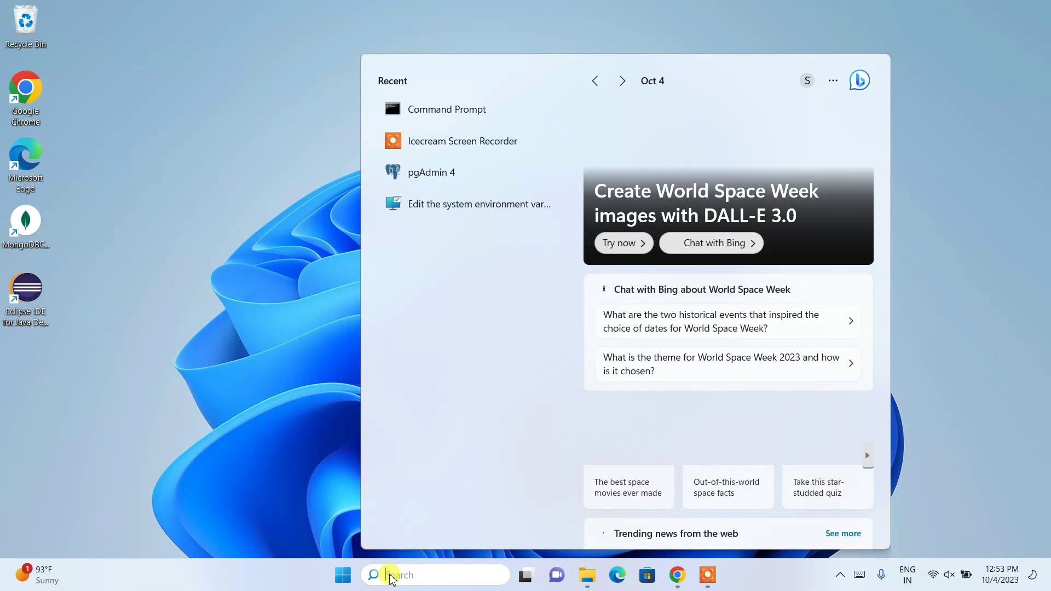
- Open Command Prompt via search and start the Python 3.11.6 interpreter
text(cmd)
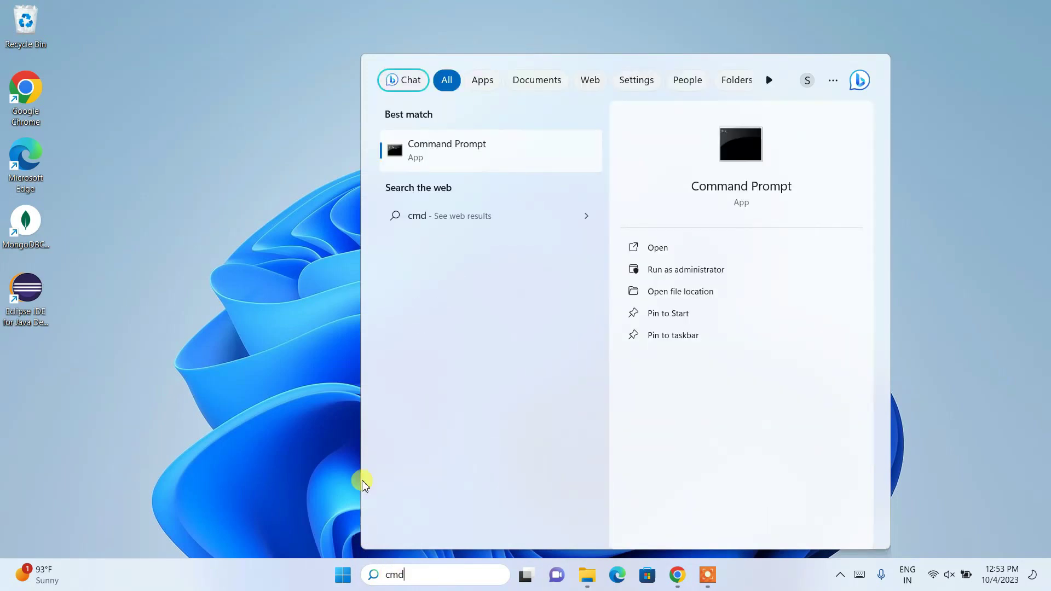
click(438, 148)
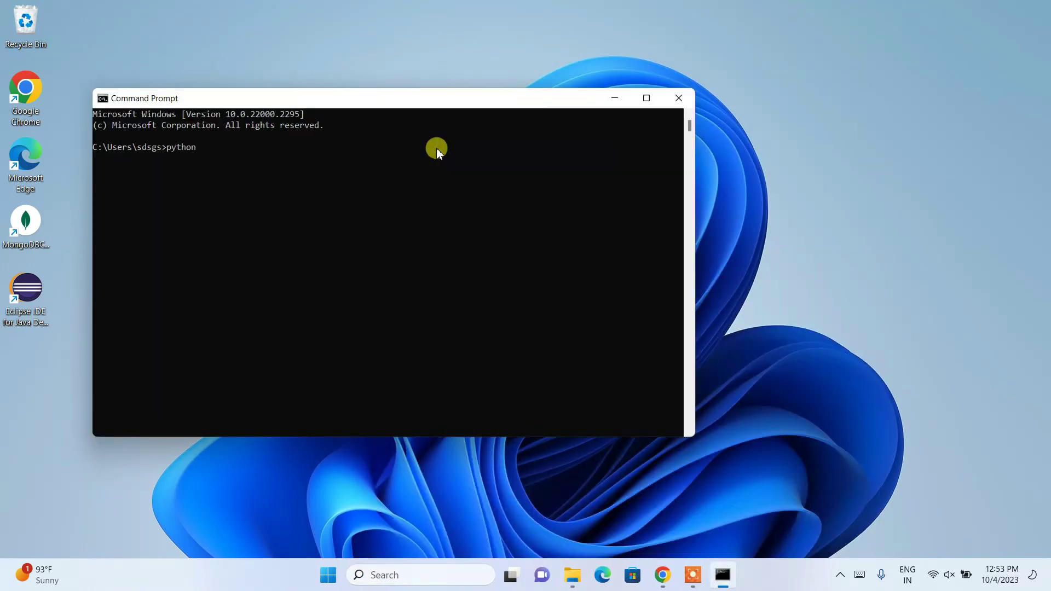
key(Return)
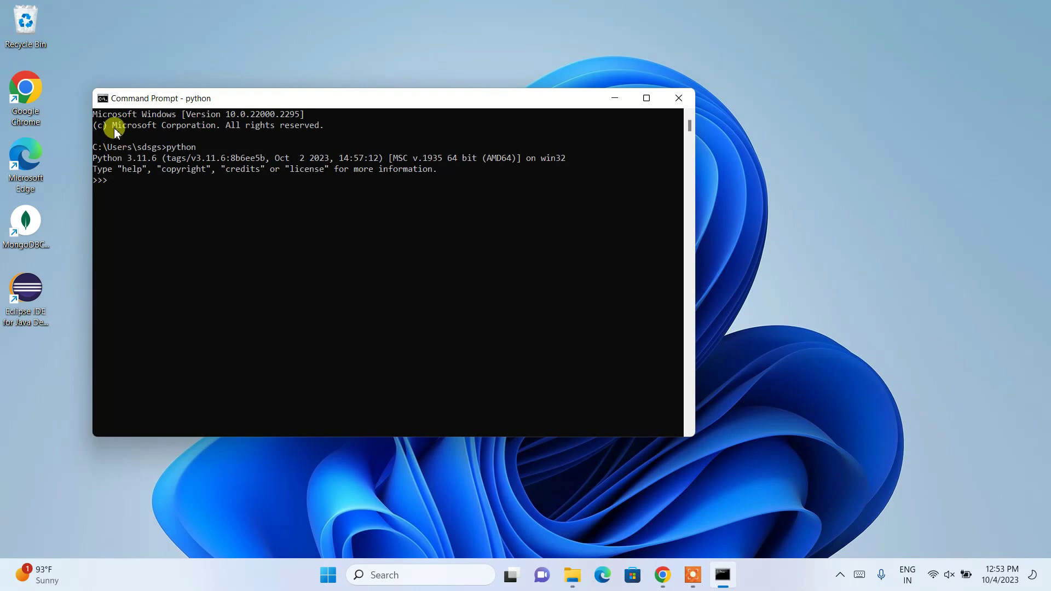
drag(104, 160, 154, 159)
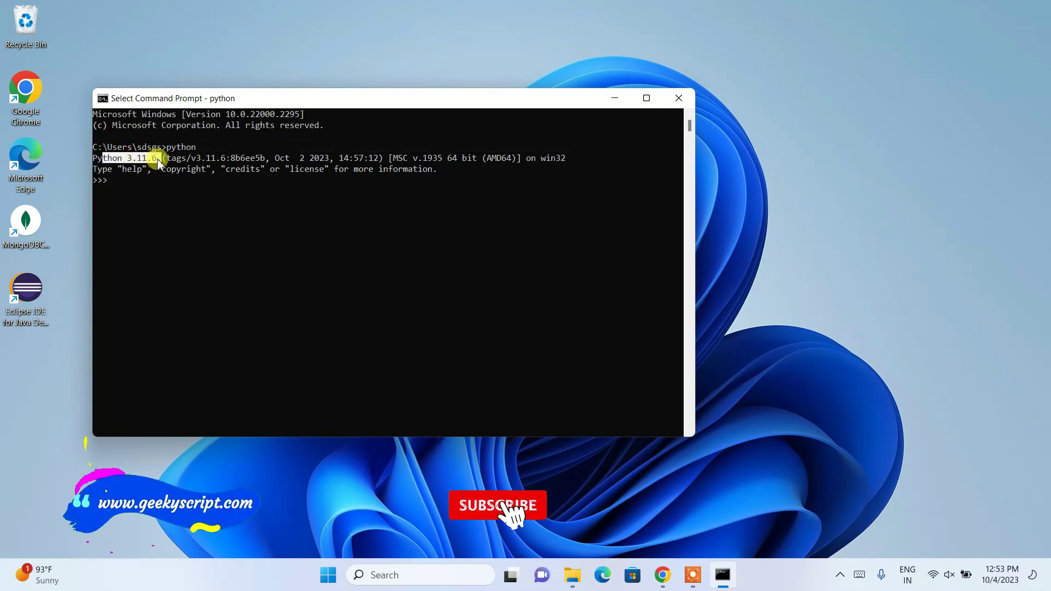
click(160, 200)
- Run print("Hello World") in the interpreter and check the Hello World output
text(pri)
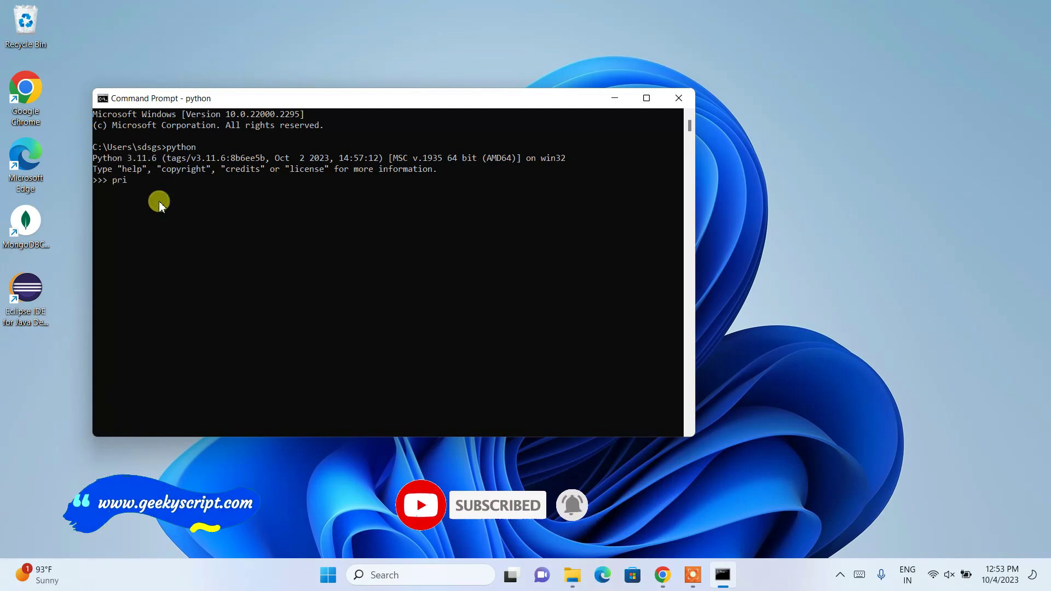
text(nt)
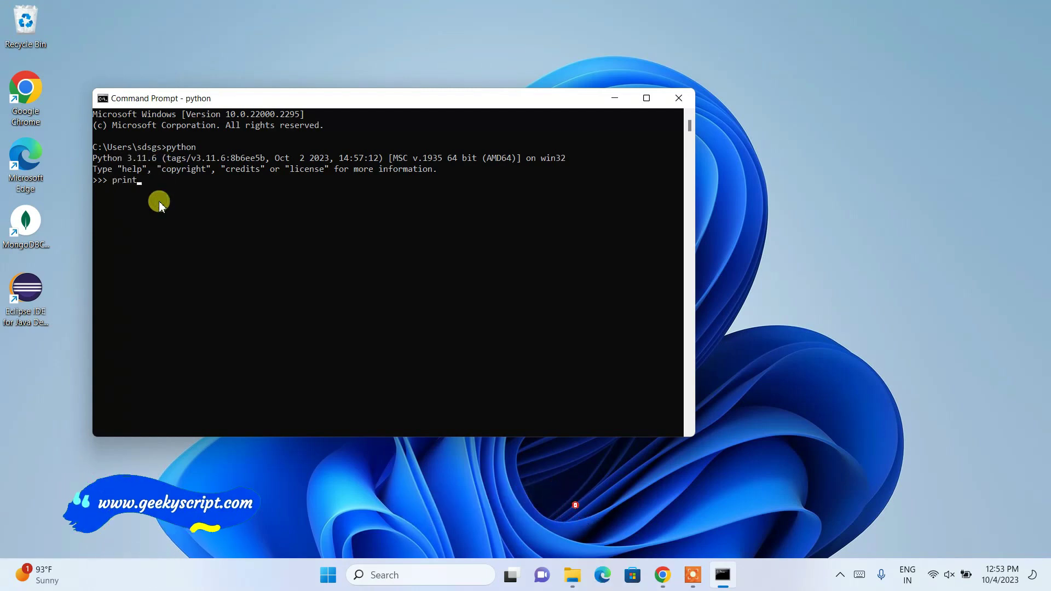
text(("Hello World)
key(Return)
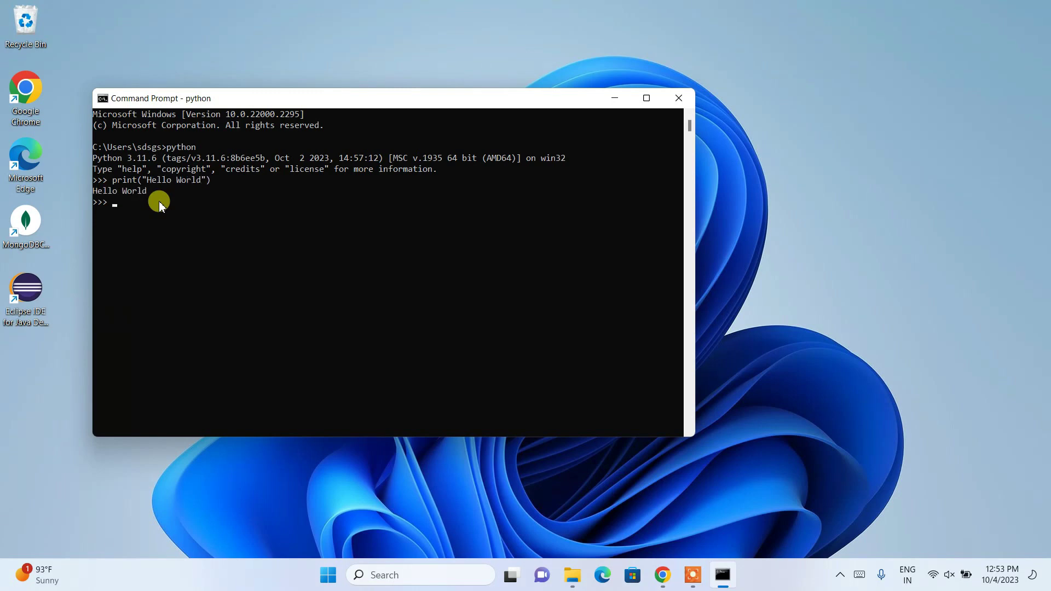
drag(156, 191, 61, 192)
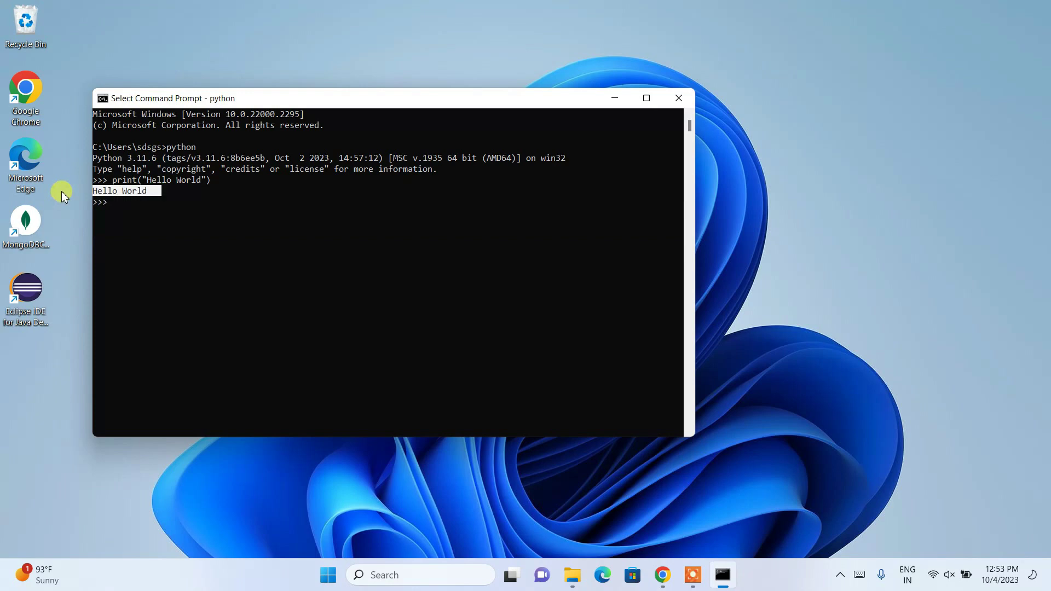
click(114, 238)
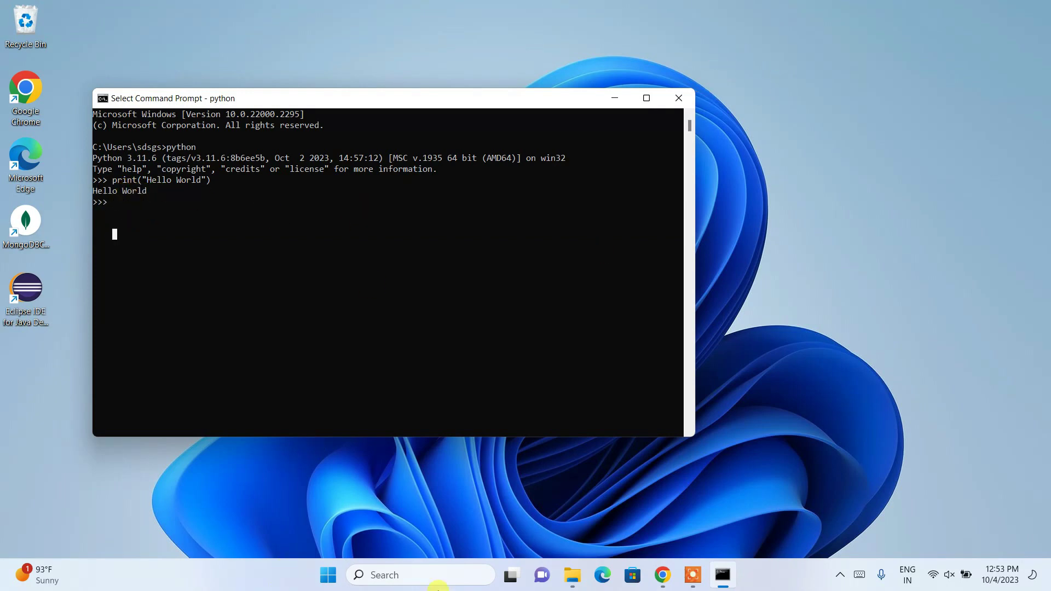
- Launch IDLE (Python 3.11 64-bit) and run print("hello") in the shell
click(443, 573)
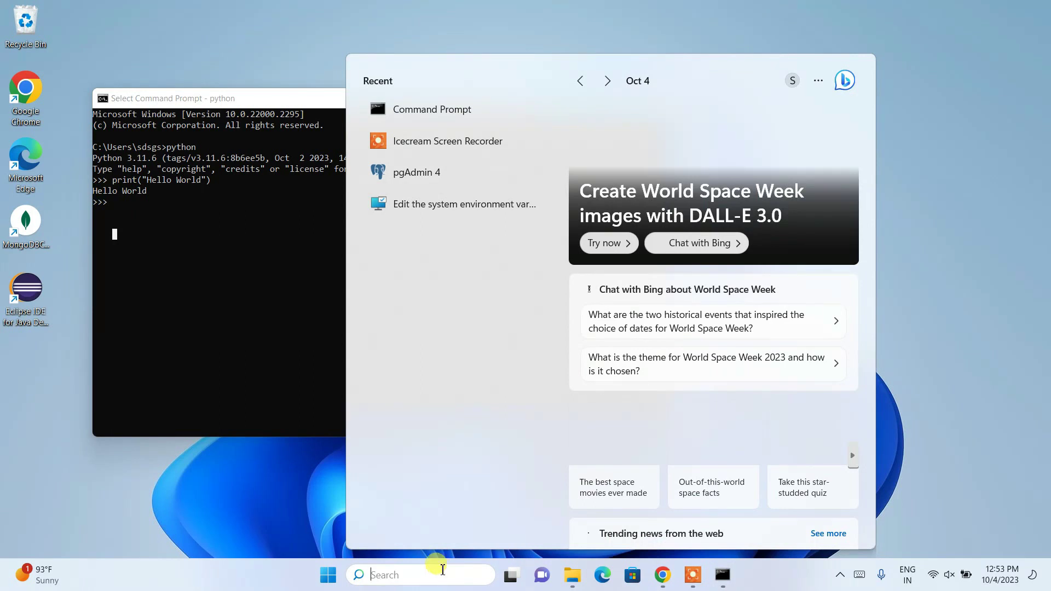
text(idle)
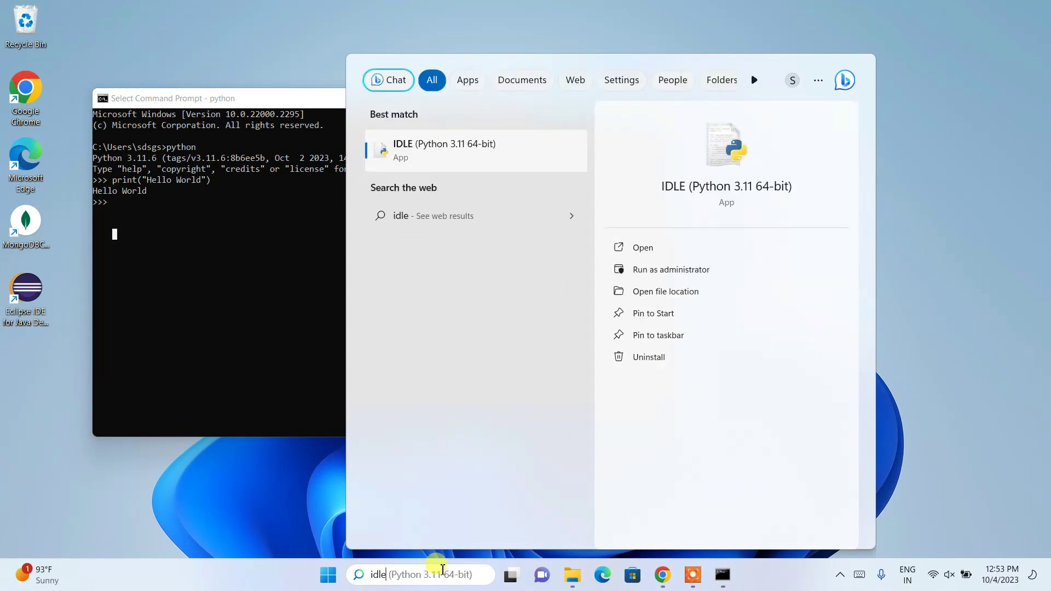
click(434, 144)
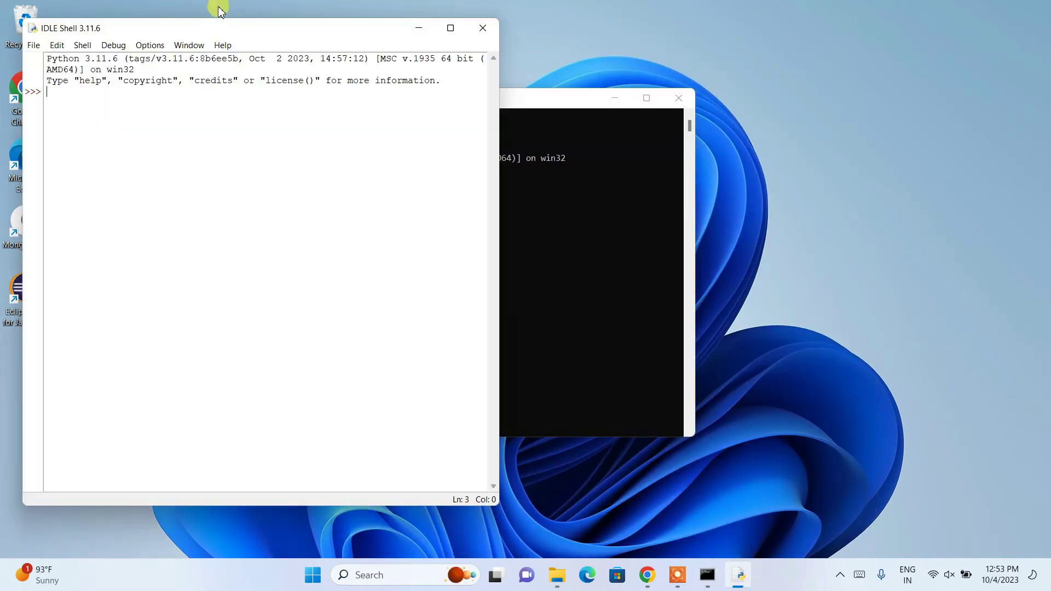
drag(169, 31, 430, 44)
text(p)
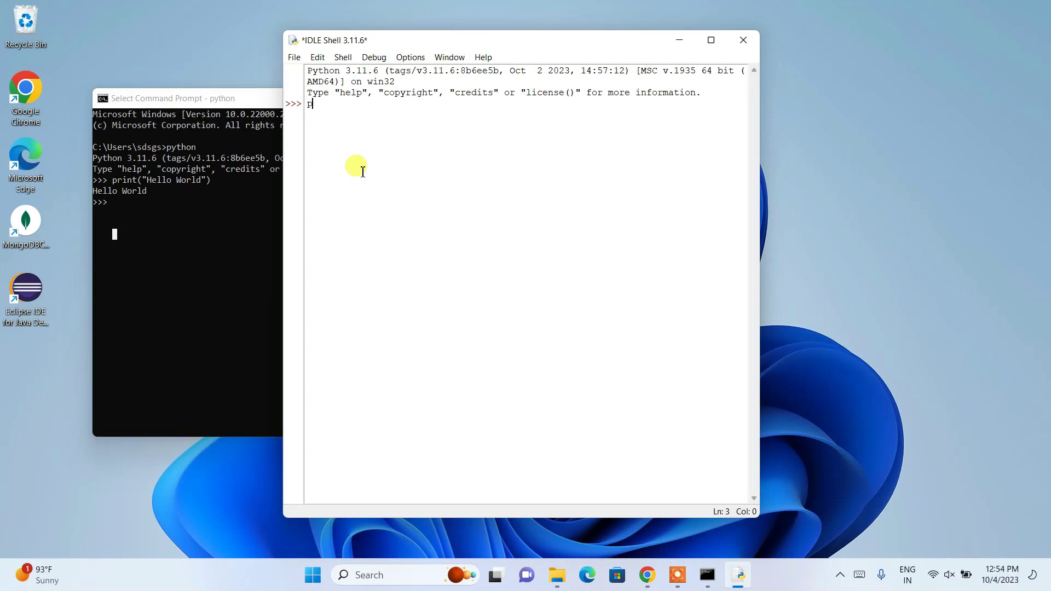
text(rint(""))
text(hello)
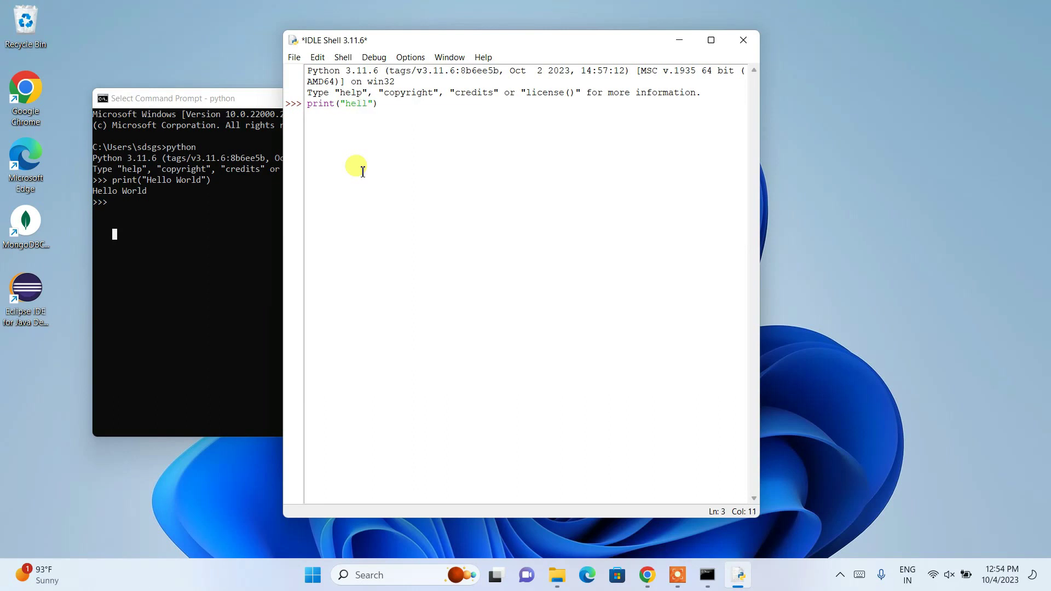
key(Return)
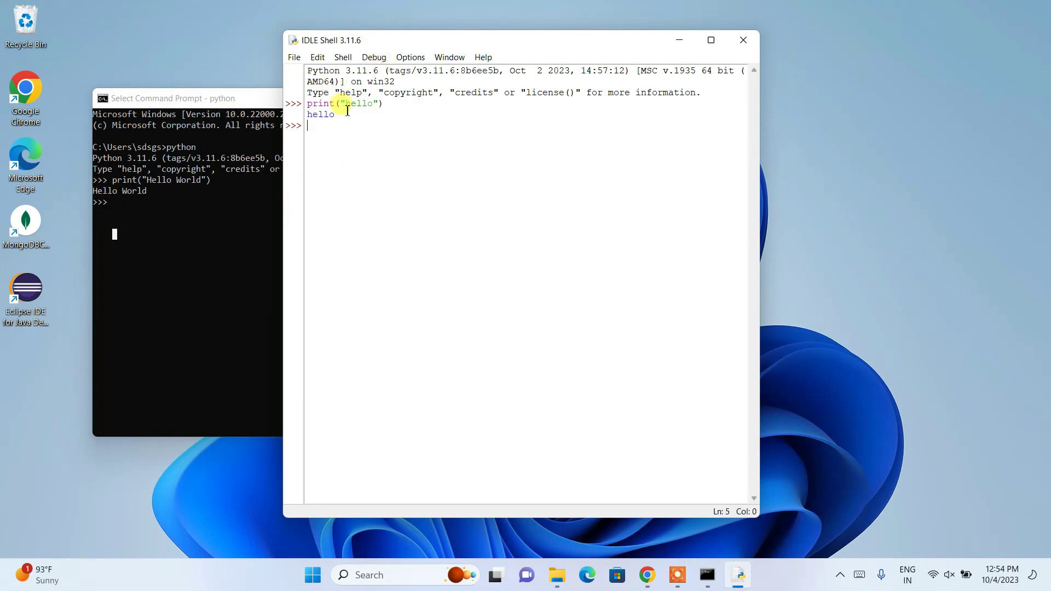
click(296, 58)
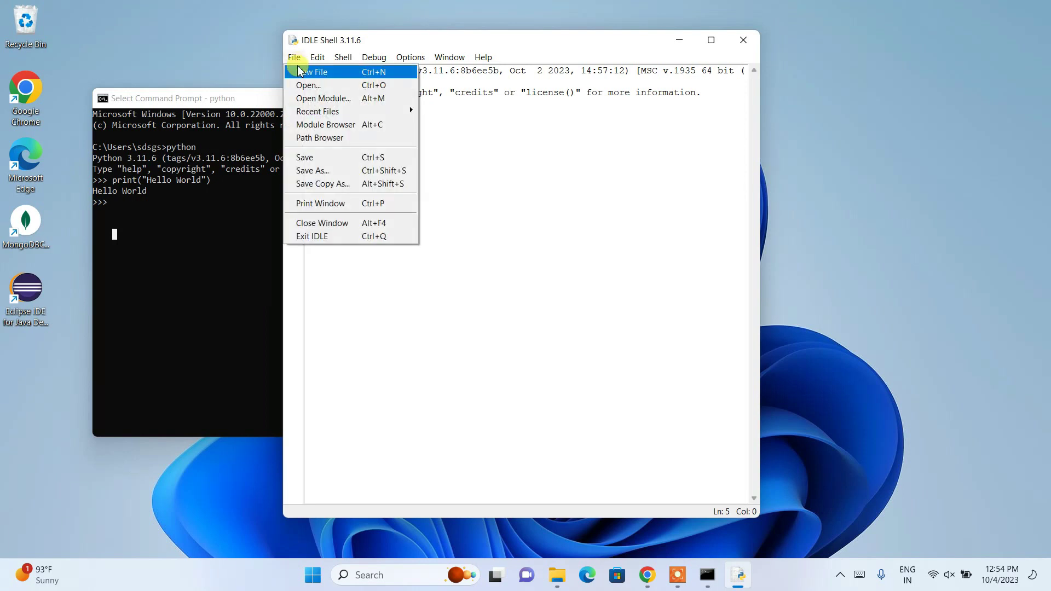
- Create a new IDLE script with a=5, b=3 and print(a+b)
click(300, 71)
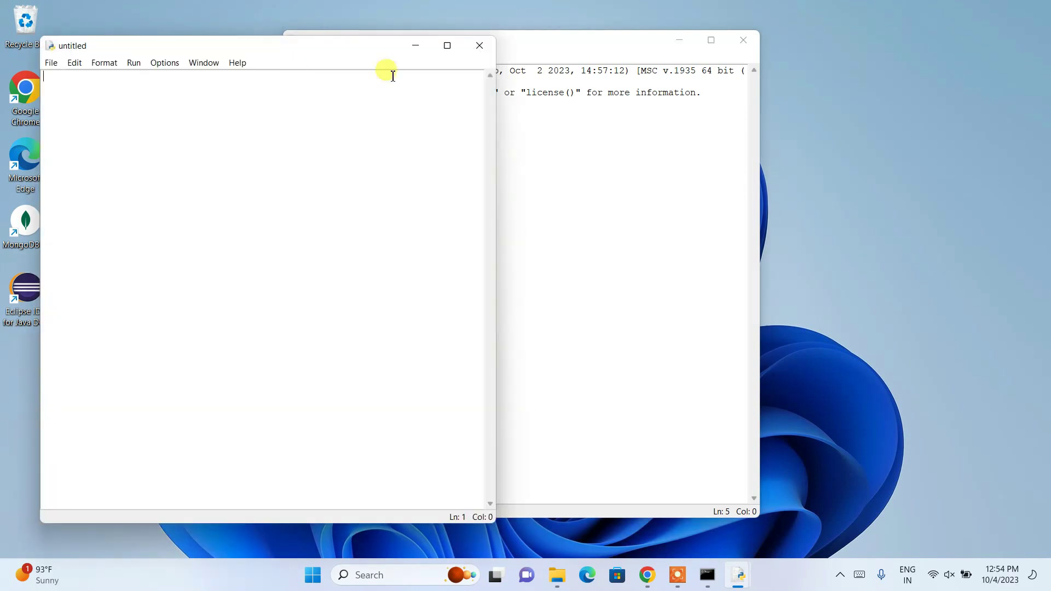
drag(235, 47, 580, 63)
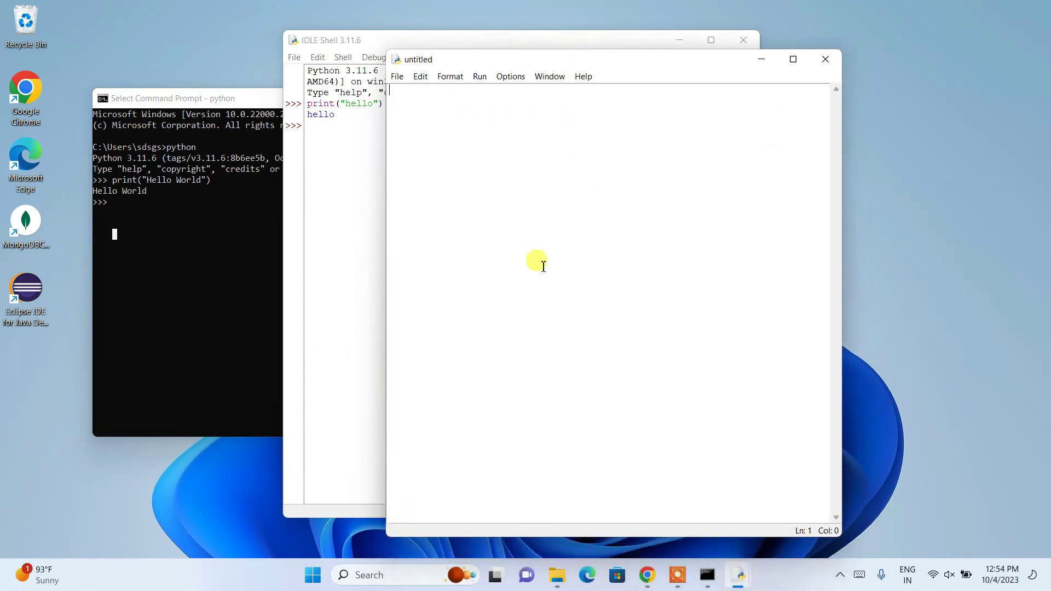
text(a)
text(ri)
text(nty)
key(BackSpace)
text(()
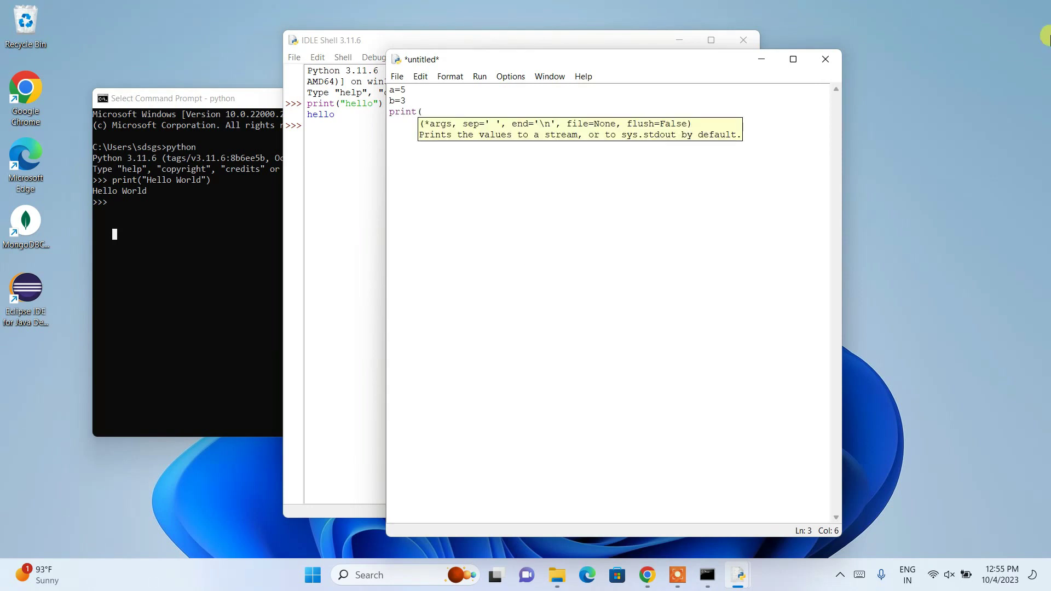
text(a+b))
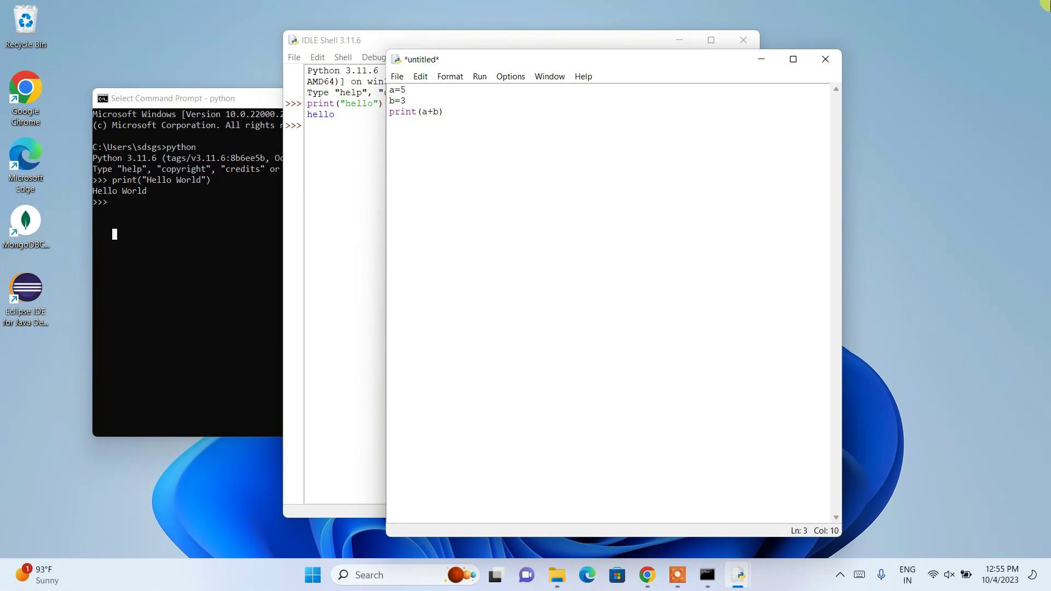
- Run the script via Run Module, saving it first as prog1.py in the home folder
click(479, 76)
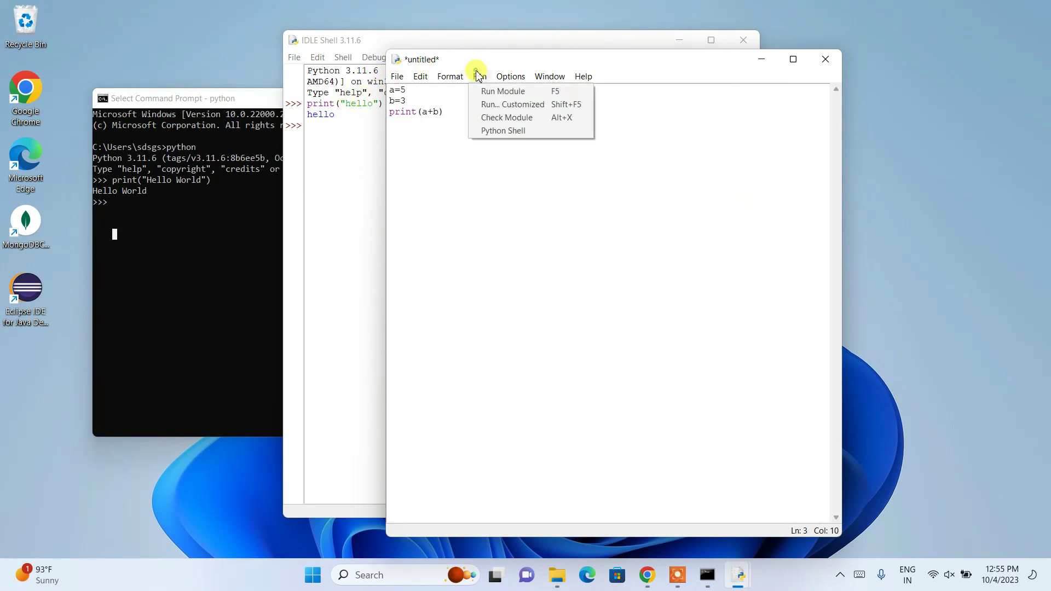
click(481, 90)
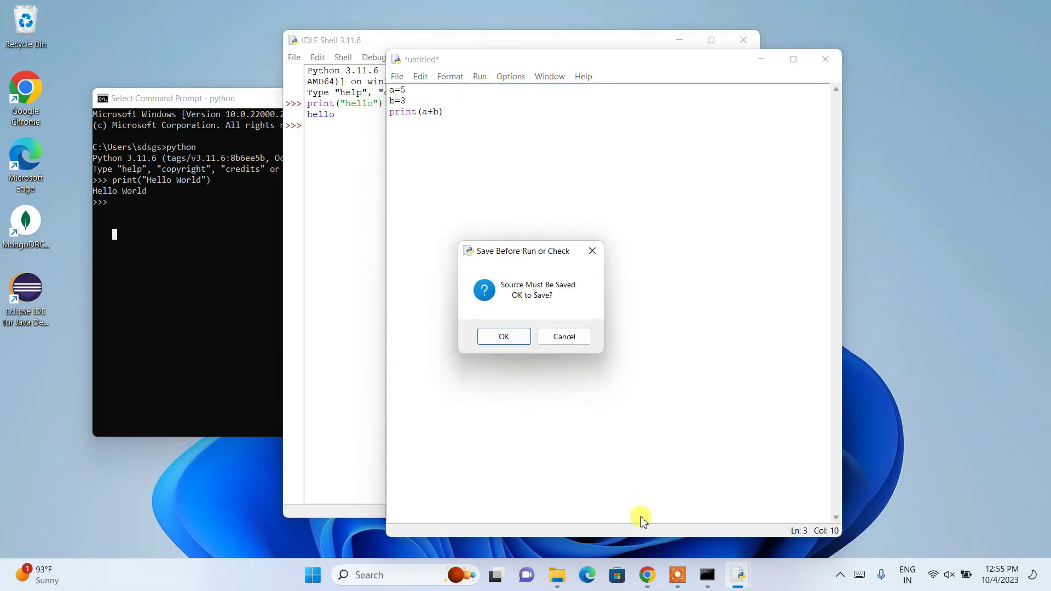
click(504, 337)
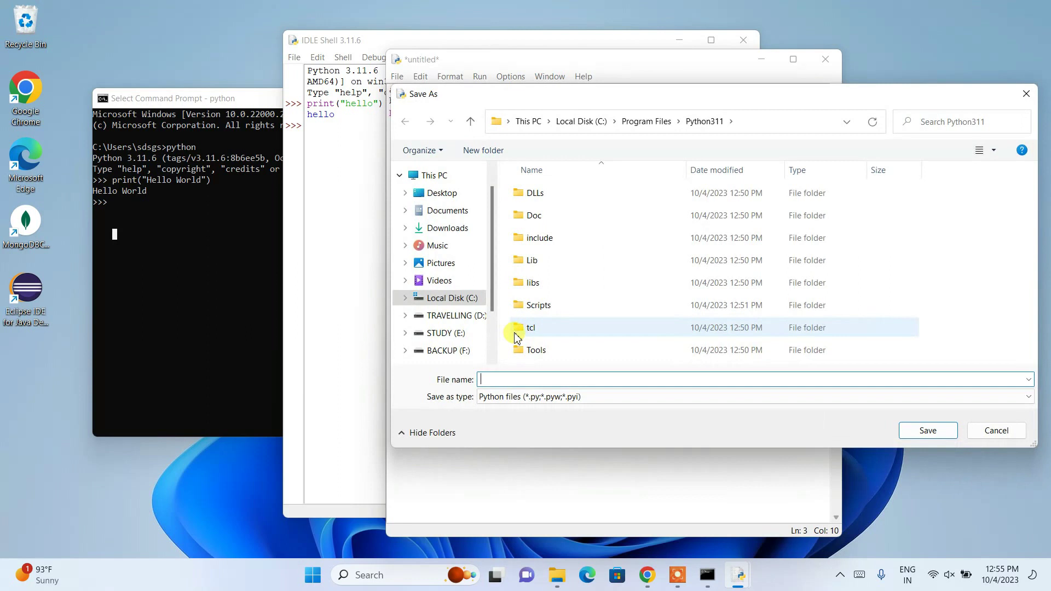
text(prog1.py)
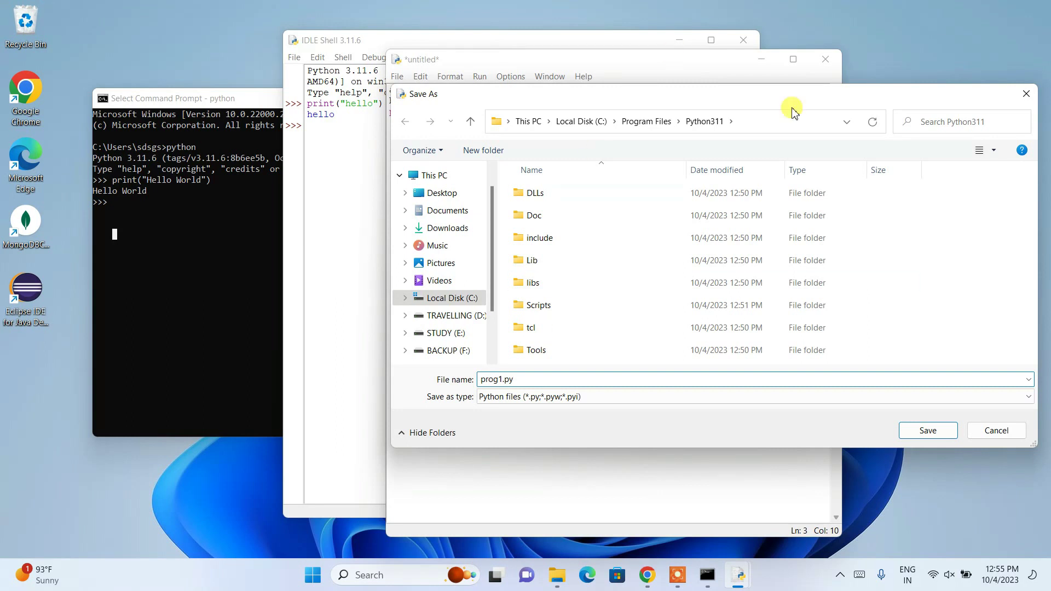
click(925, 430)
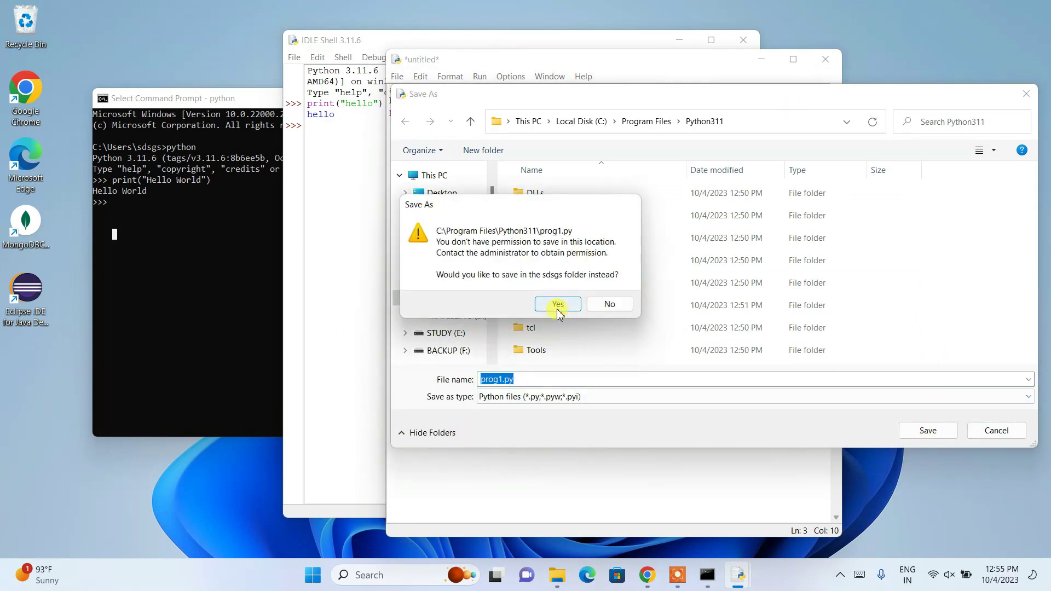
click(558, 306)
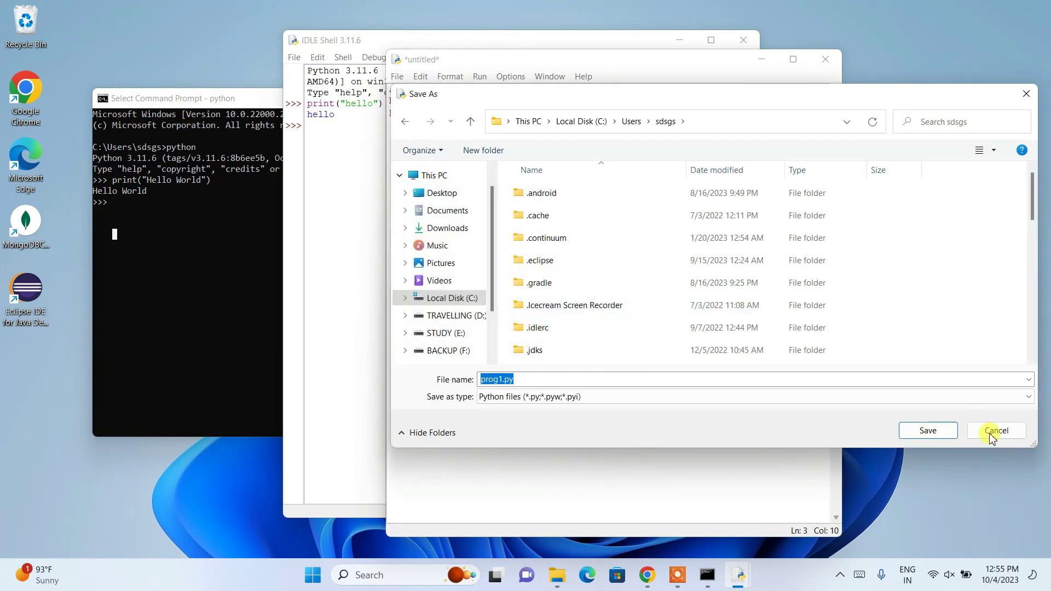
click(947, 432)
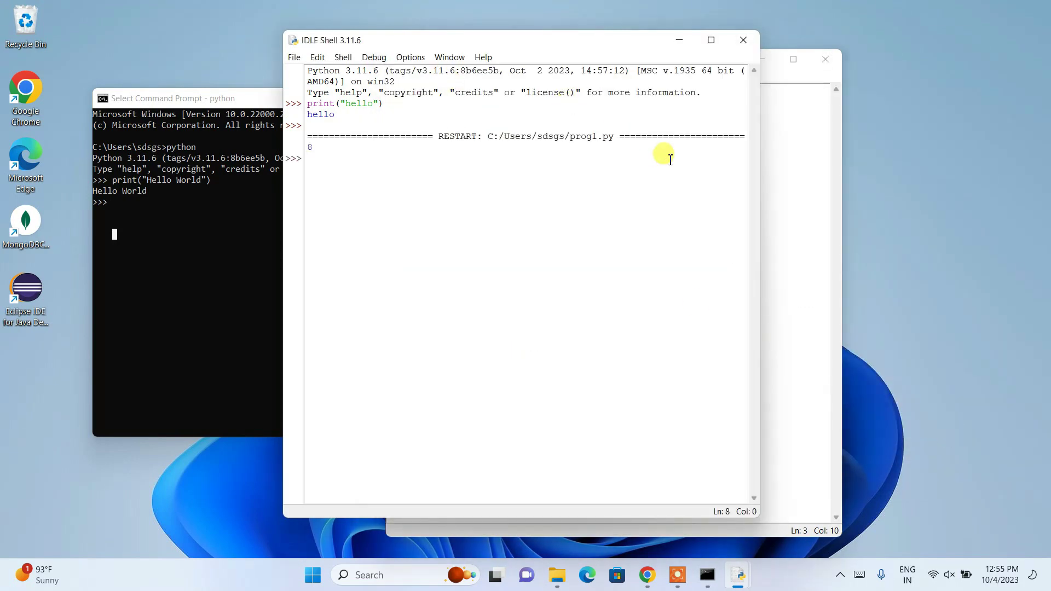
click(784, 140)
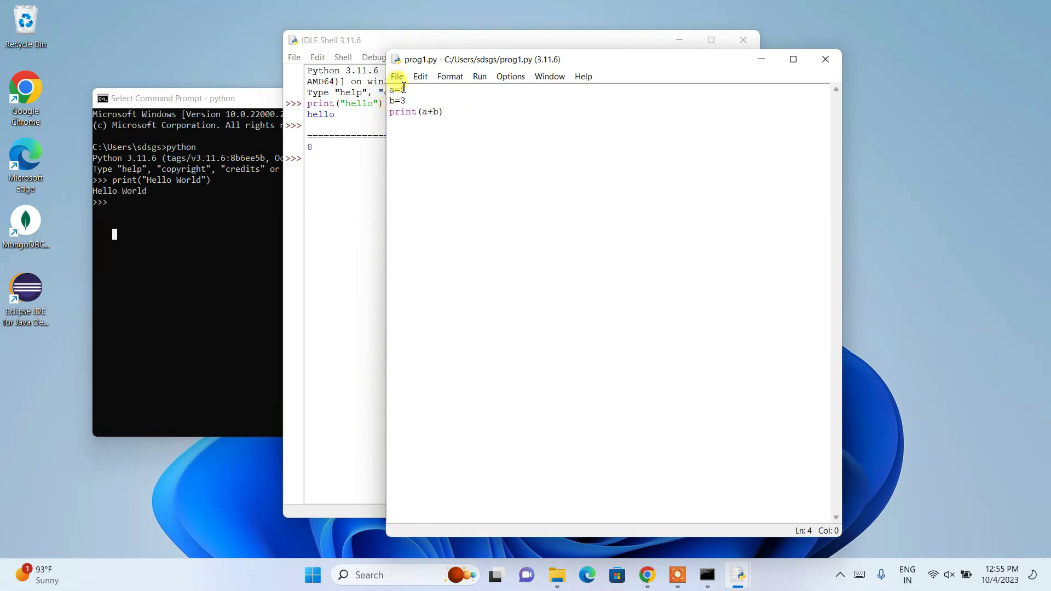
double_click(310, 146)
click(776, 246)
click(353, 229)
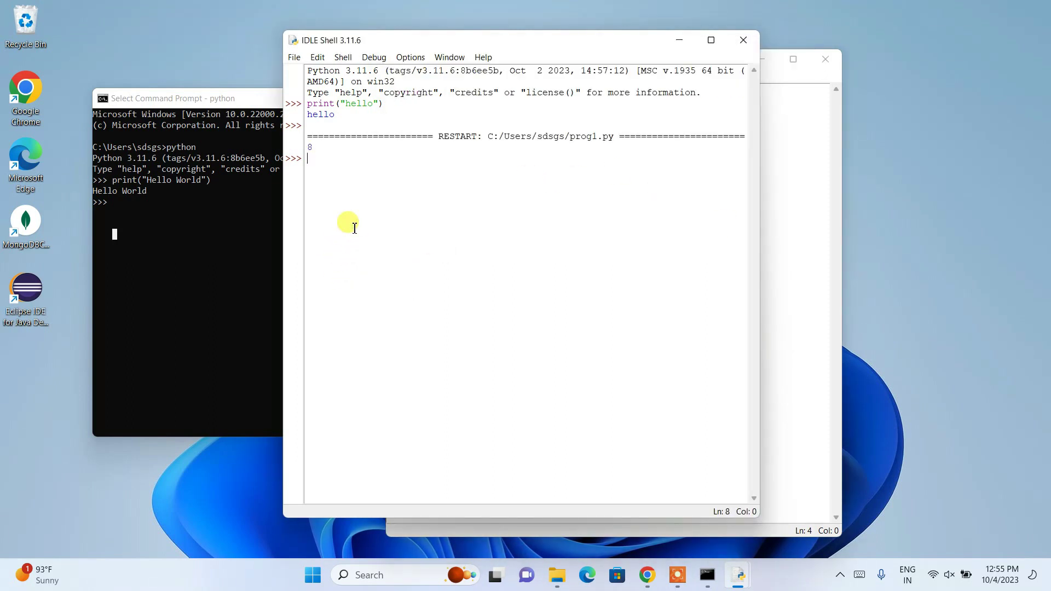